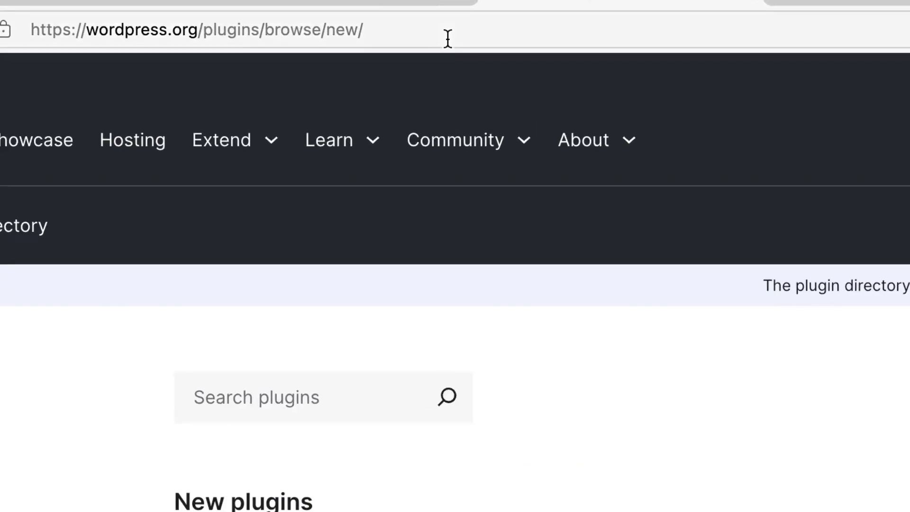
- Load the WordPress.org New plugins listing at wordpress.org/plugins/browse/new/
left_click(448, 38)
key("Escape")
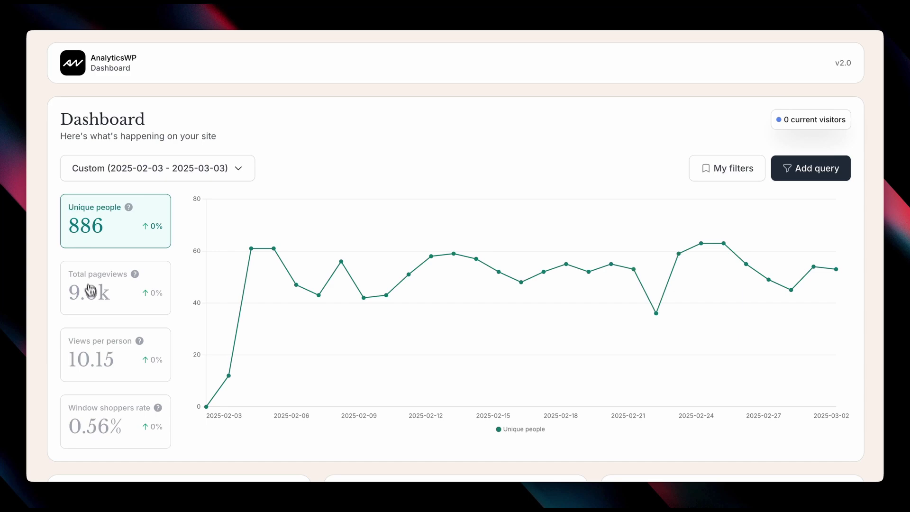
- Chart the Total pageviews, Views per person and Window shoppers rate metrics in turn
left_click(90, 292)
left_click(91, 361)
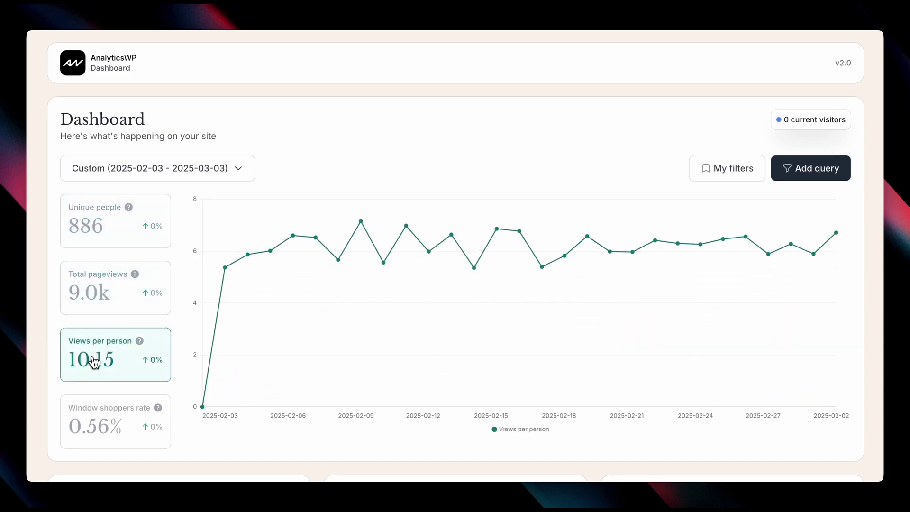
left_click(90, 420)
- Open one identified visitor's journey and read through their pageview and conversion timeline
scroll(88, 420, "down", 5)
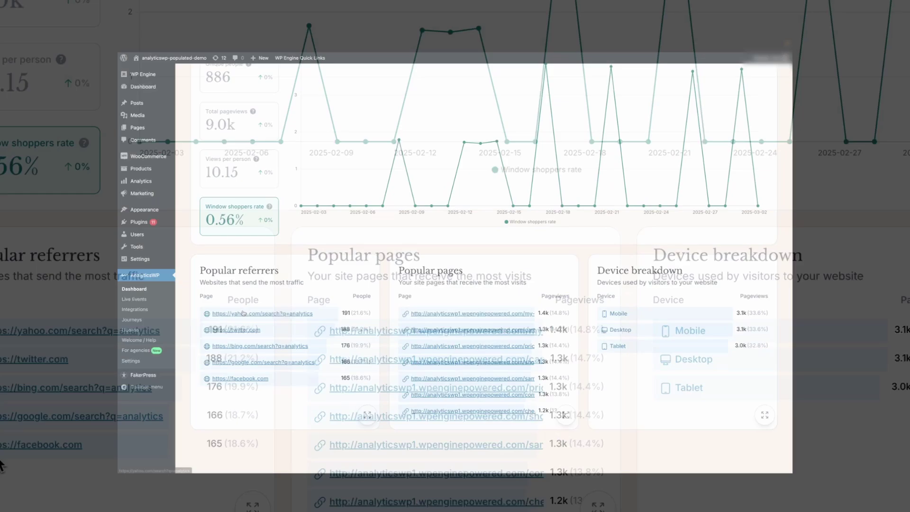
mouse_move(211, 231)
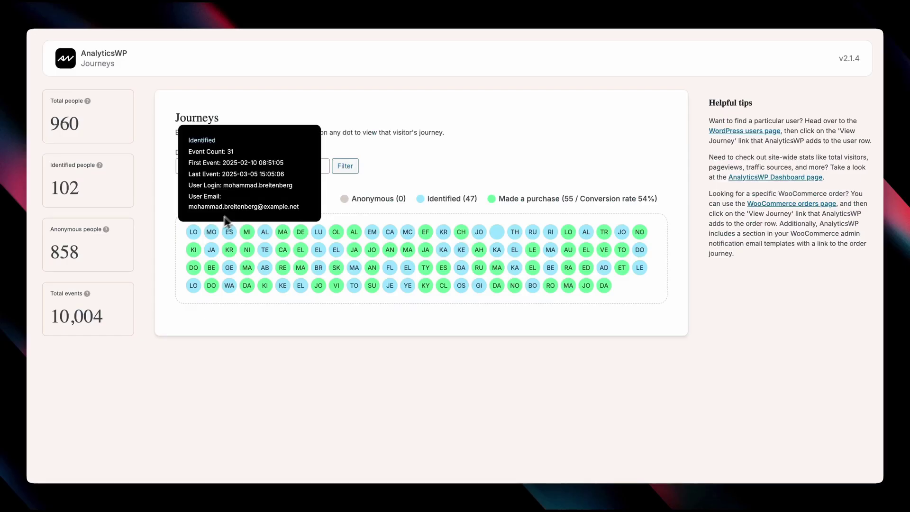
mouse_move(246, 233)
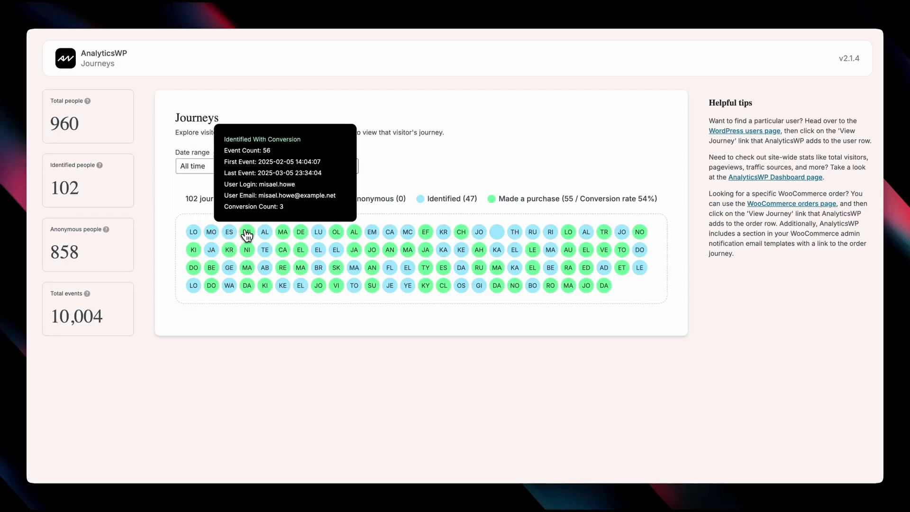
left_click(248, 233)
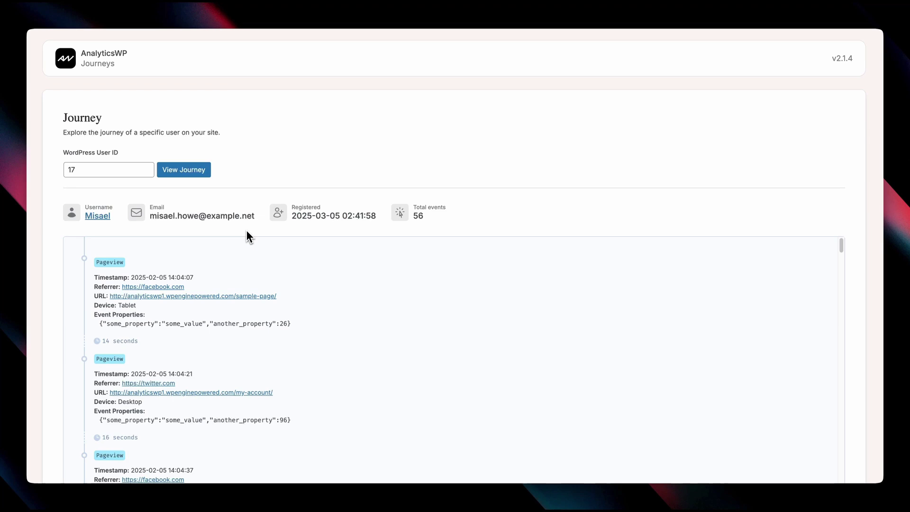
scroll(246, 233, "down", 5)
scroll(246, 232, "down", 10)
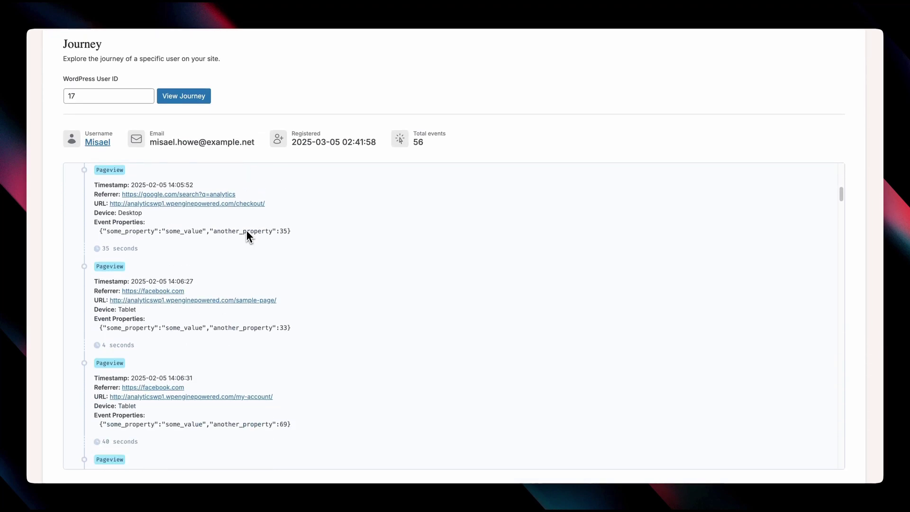
scroll(246, 229, "down", 4)
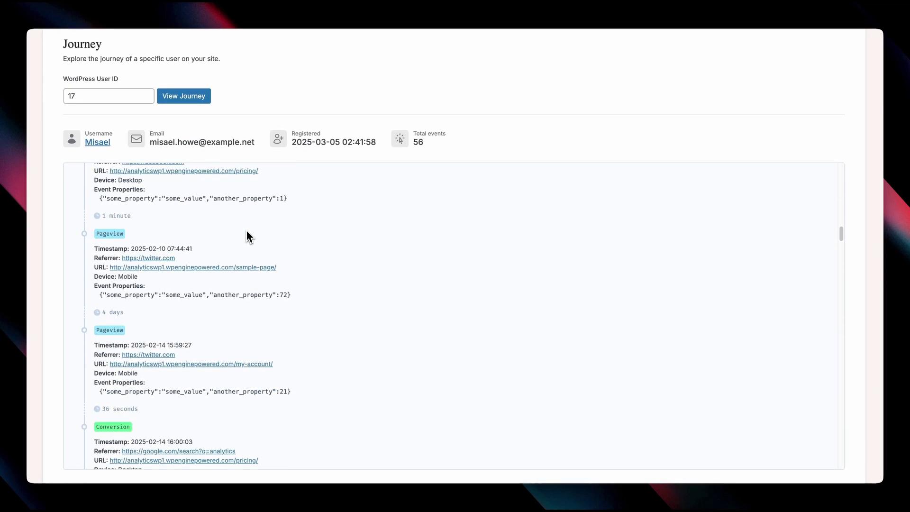
scroll(246, 230, "up", 5)
scroll(246, 229, "down", 8)
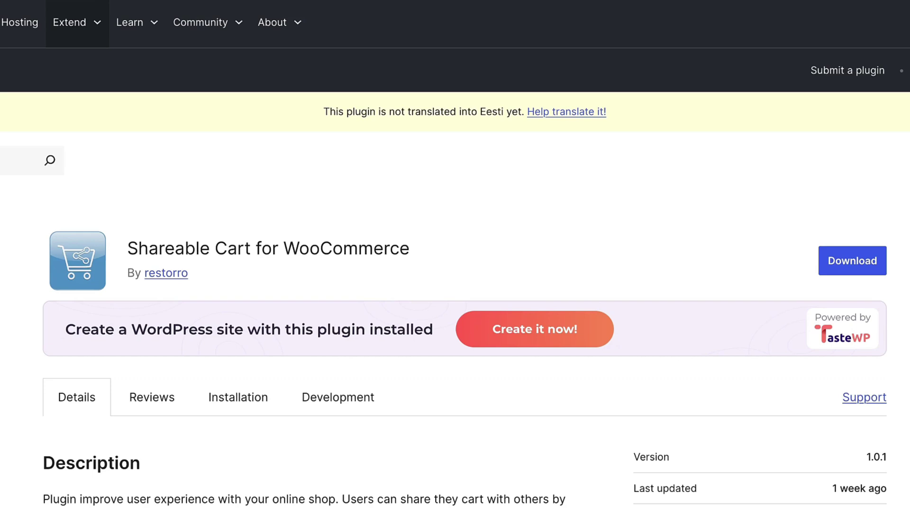
- From the full cart page, copy the Share Your Cart link
scroll(455, 256, "down", 3)
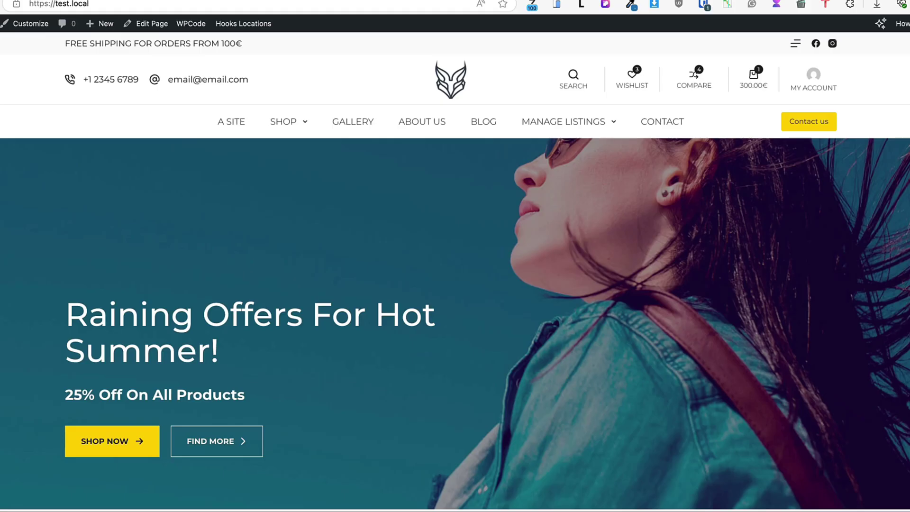
left_click(753, 75)
left_click(758, 478)
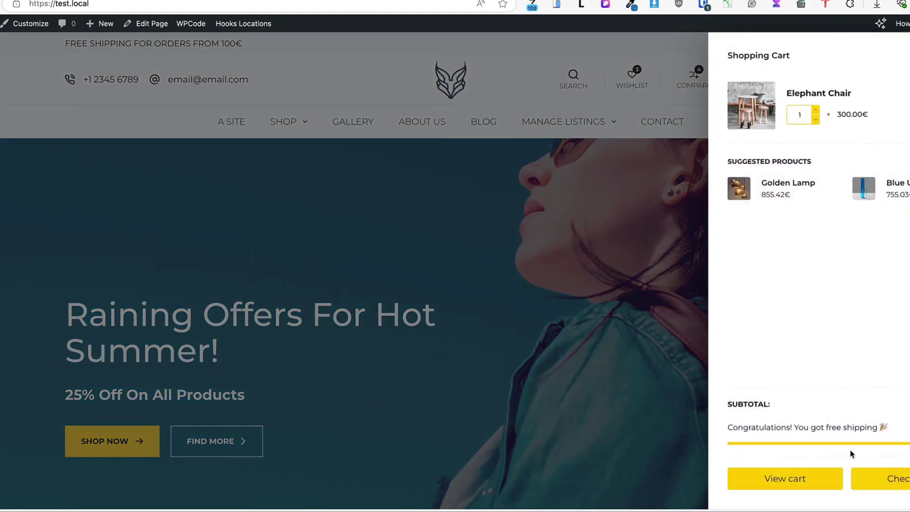
scroll(772, 308, "down", 2)
scroll(765, 267, "up", 1)
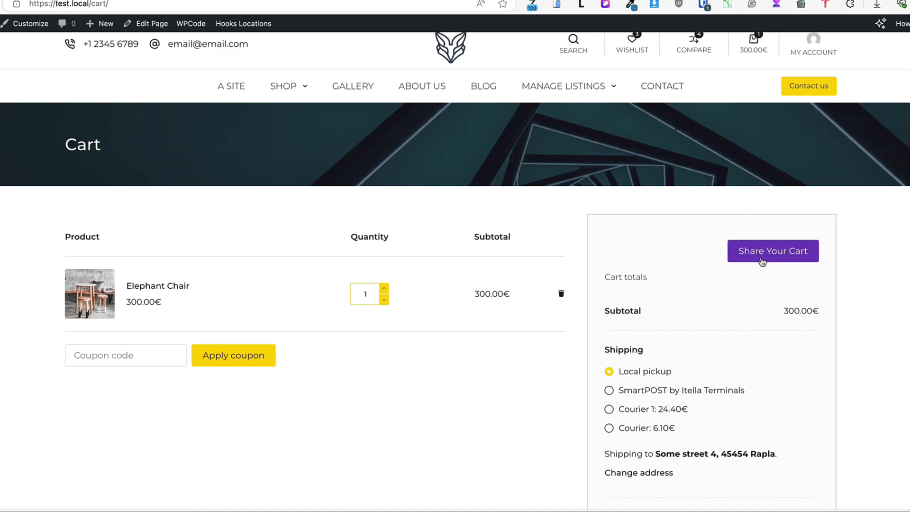
left_click(762, 260)
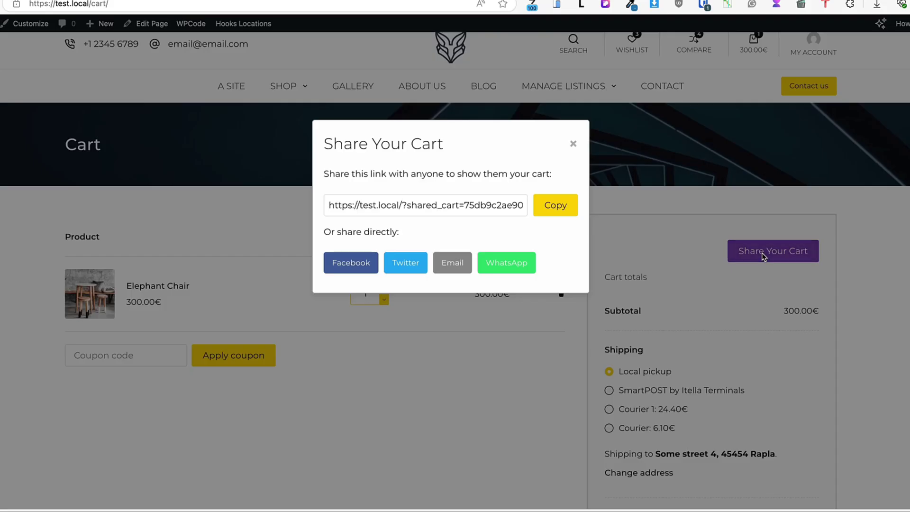
left_click(558, 207)
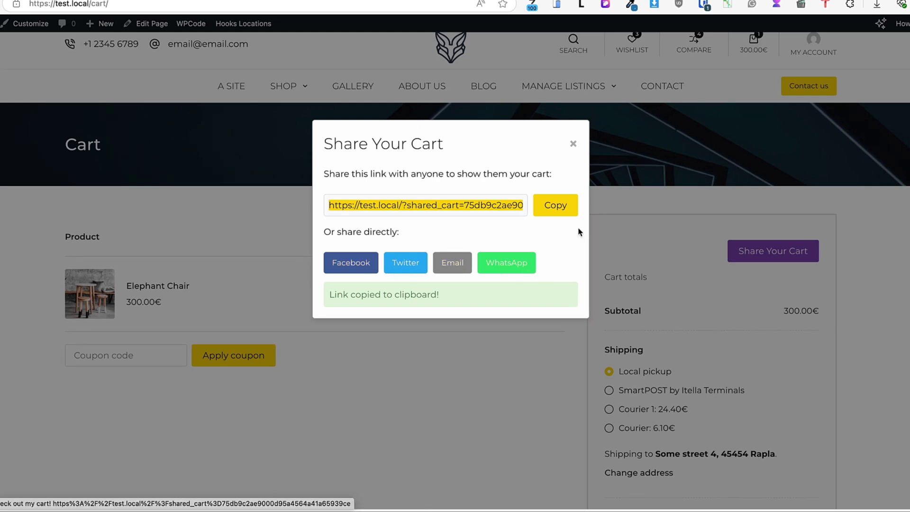
key("Escape")
- Load the copied shared cart link in a new private browsing window
left_click(9, 0)
key("shift+super+n")
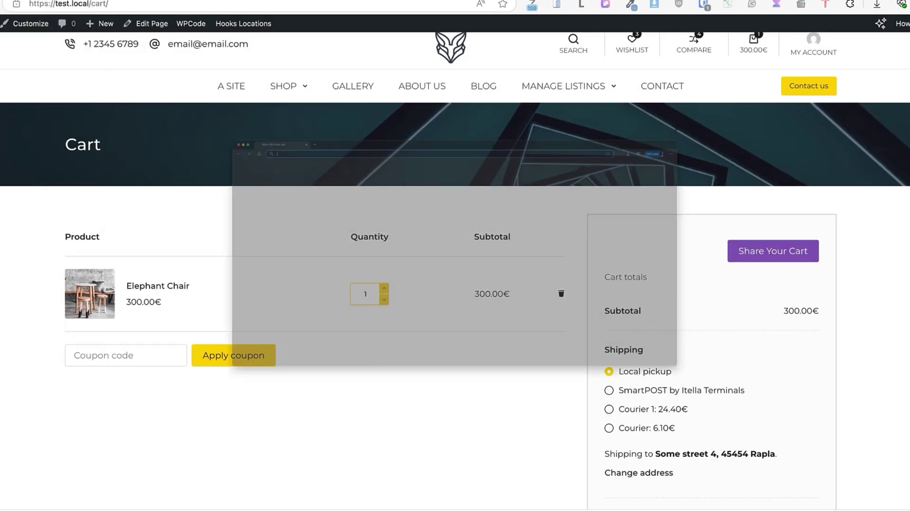
key("super+v")
key("Return")
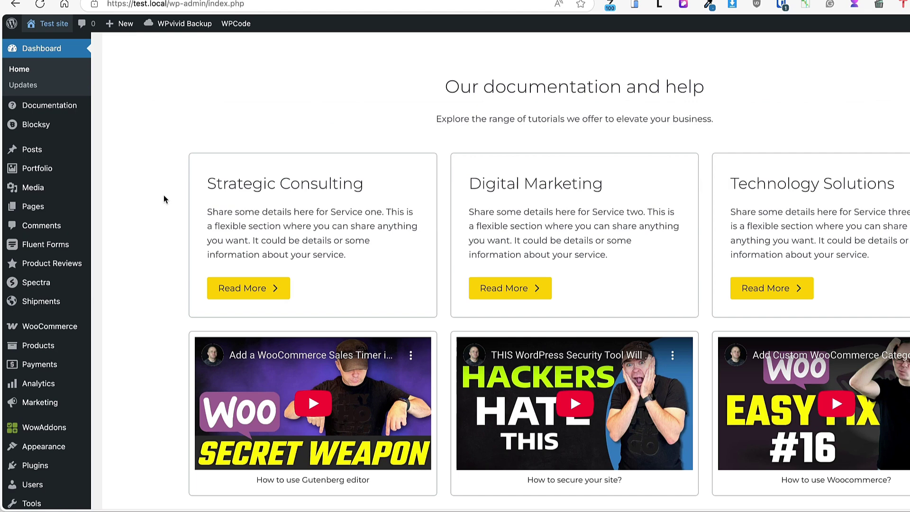
- Open WooCommerce's Shareable Cart settings and look over the button position choices
mouse_move(57, 331)
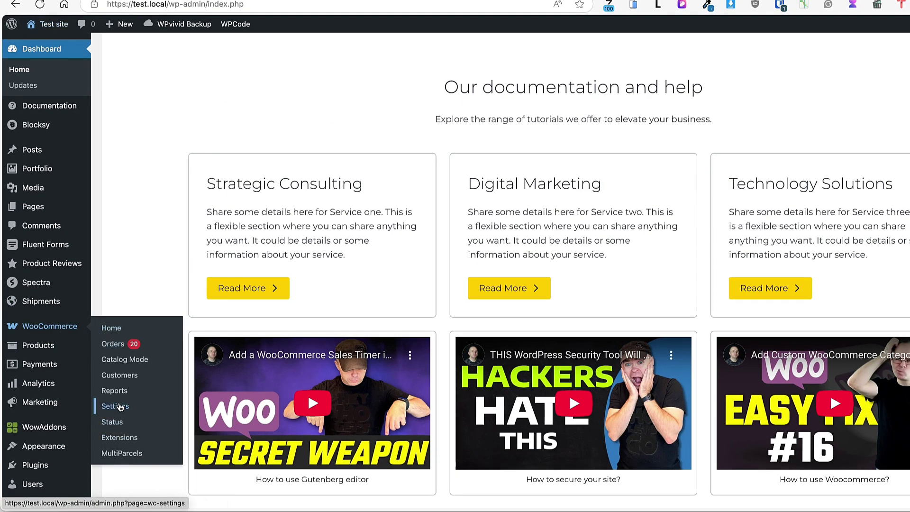
left_click(120, 407)
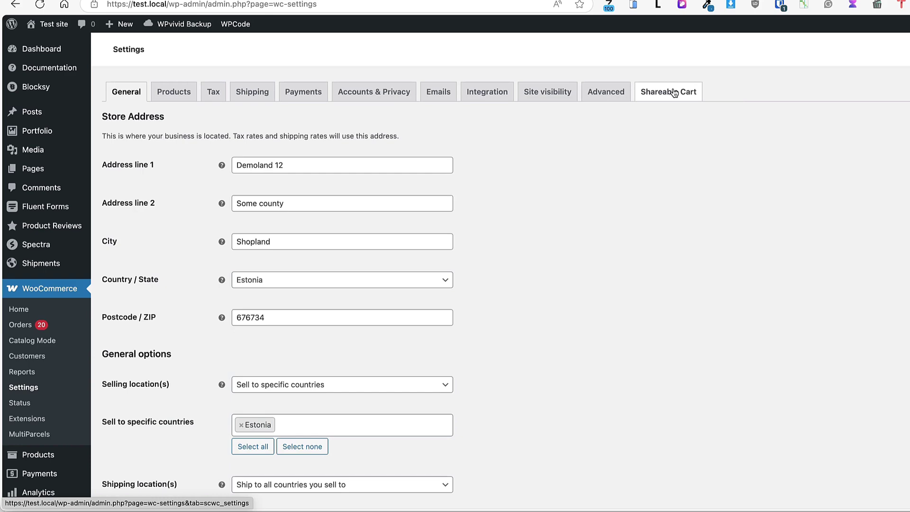
left_click(674, 92)
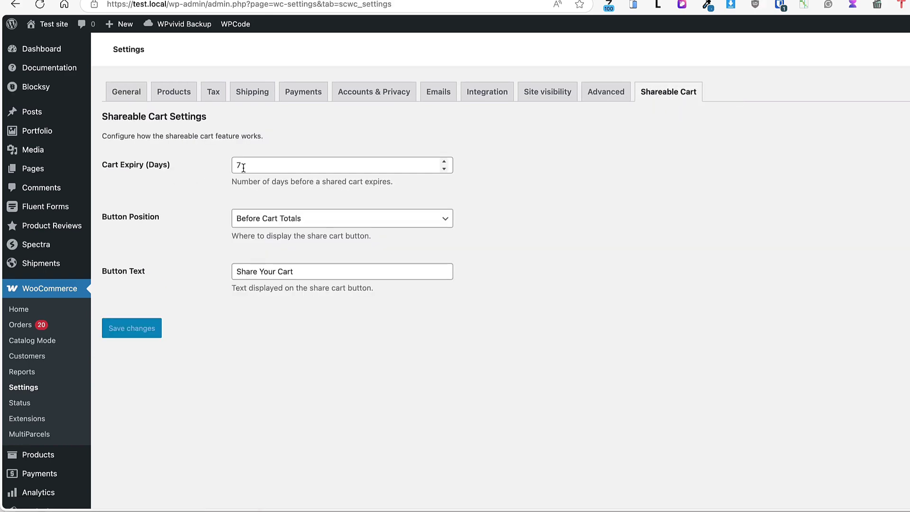
left_click(258, 219)
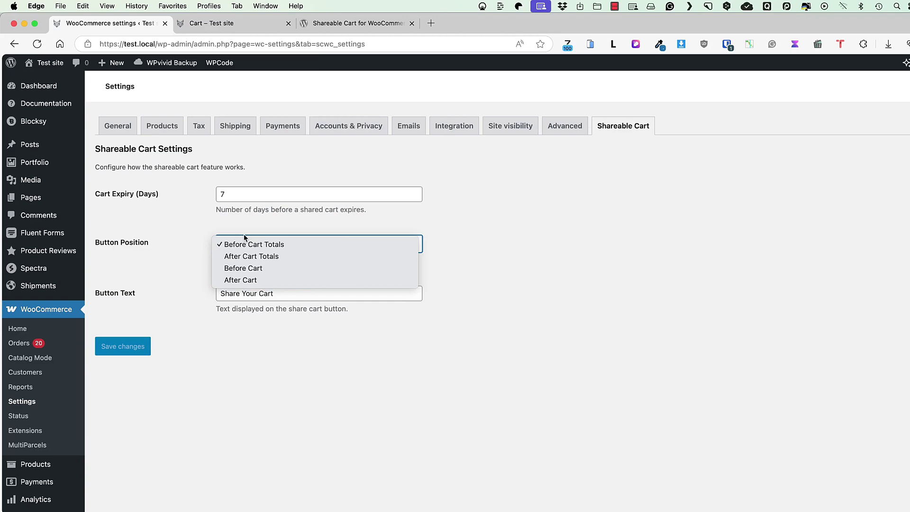
left_click(248, 23)
left_click(248, 23)
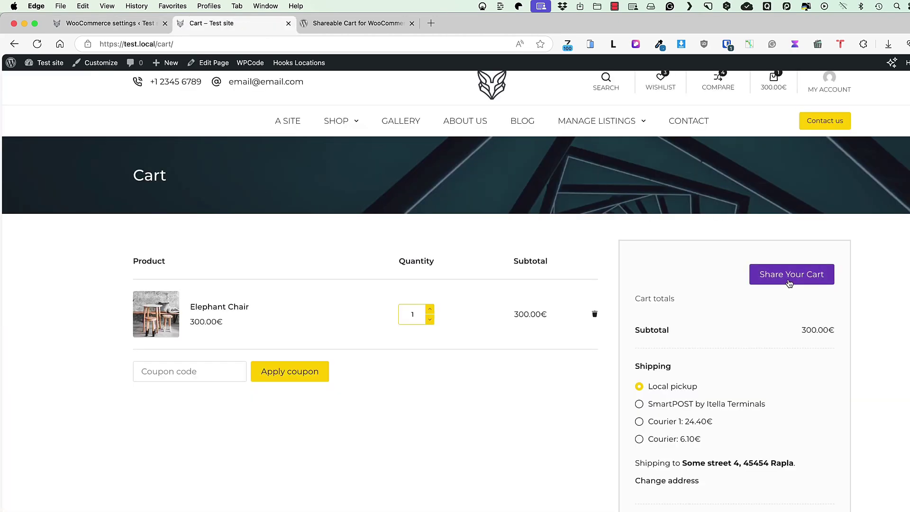
left_click(101, 23)
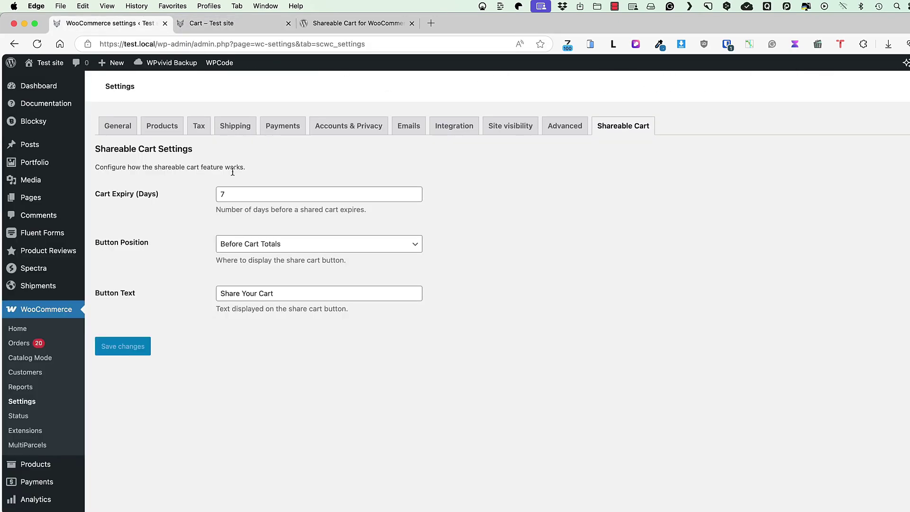
- Set the share button to After Cart Totals, save, and reload the cart page to check
left_click(258, 248)
left_click(251, 256)
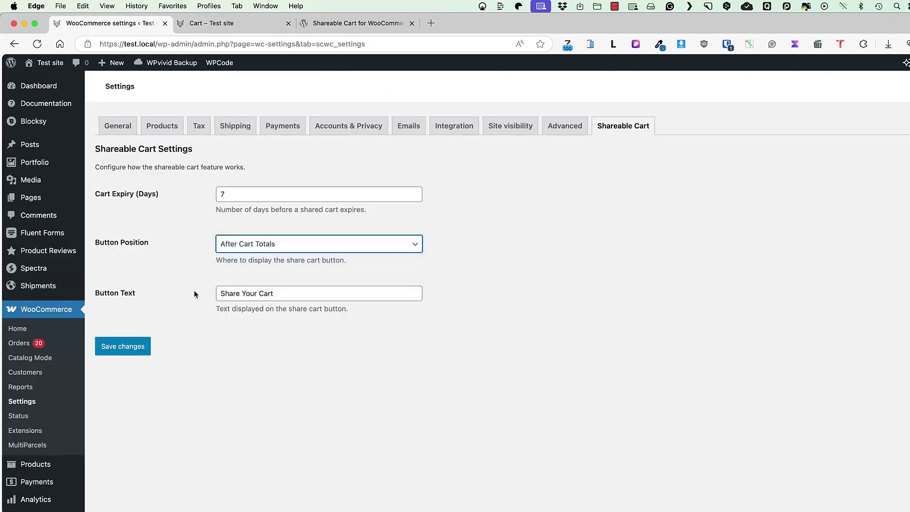
left_click(122, 347)
key("ctrl+Tab")
key("super+r")
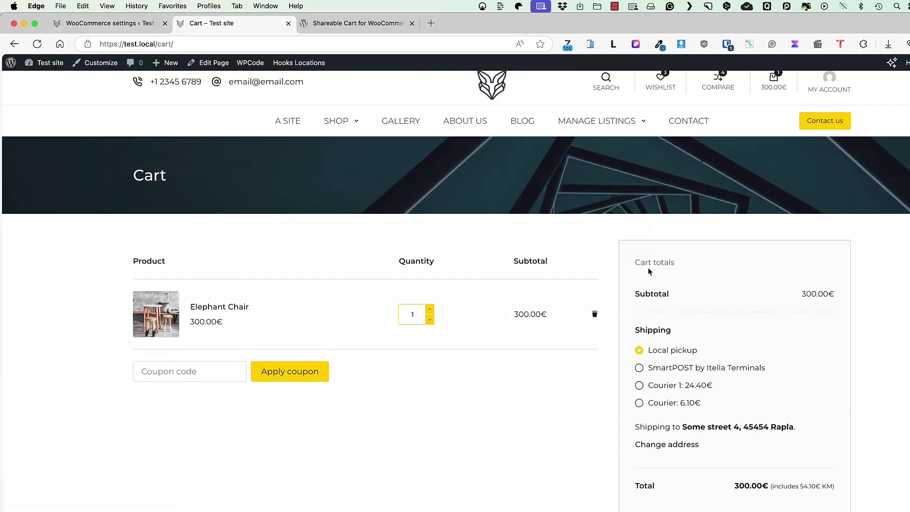
scroll(736, 347, "down", 5)
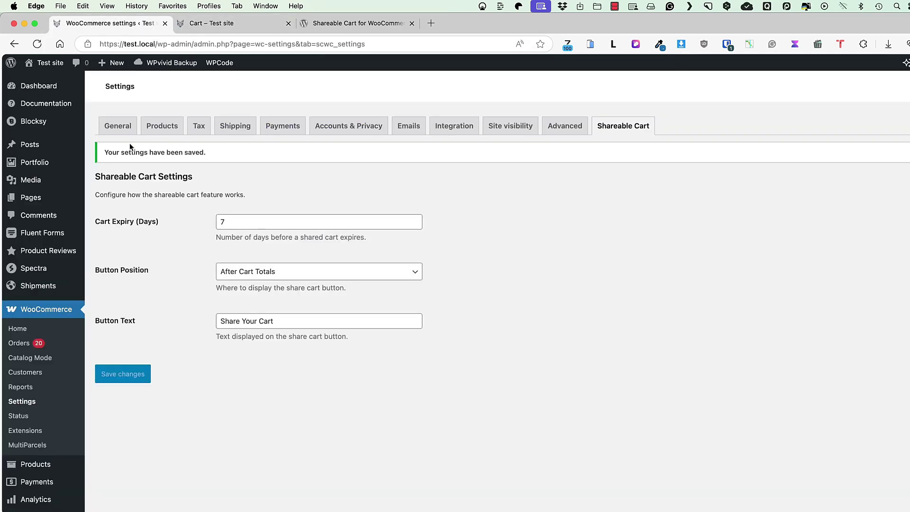
- Change the button position to Before Cart, save, and check the cart page
left_click(88, 23)
left_click(270, 274)
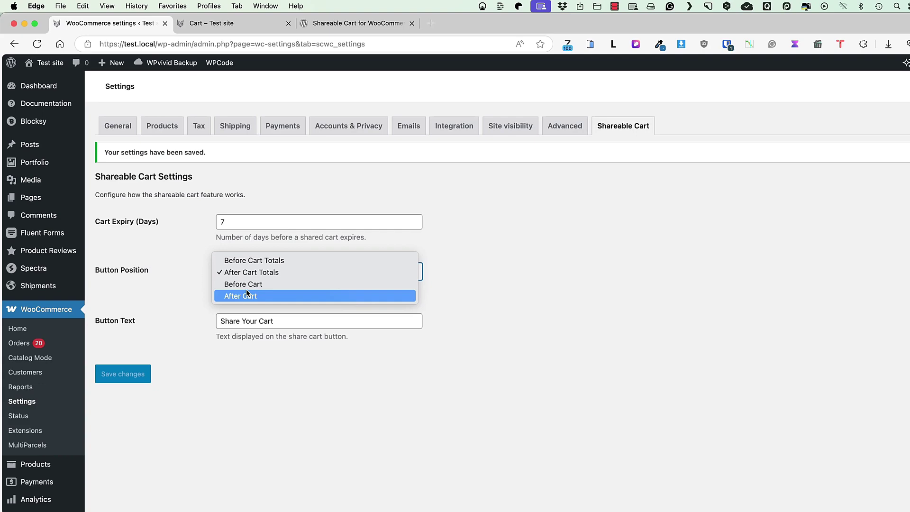
left_click(264, 340)
left_click(133, 375)
left_click(218, 23)
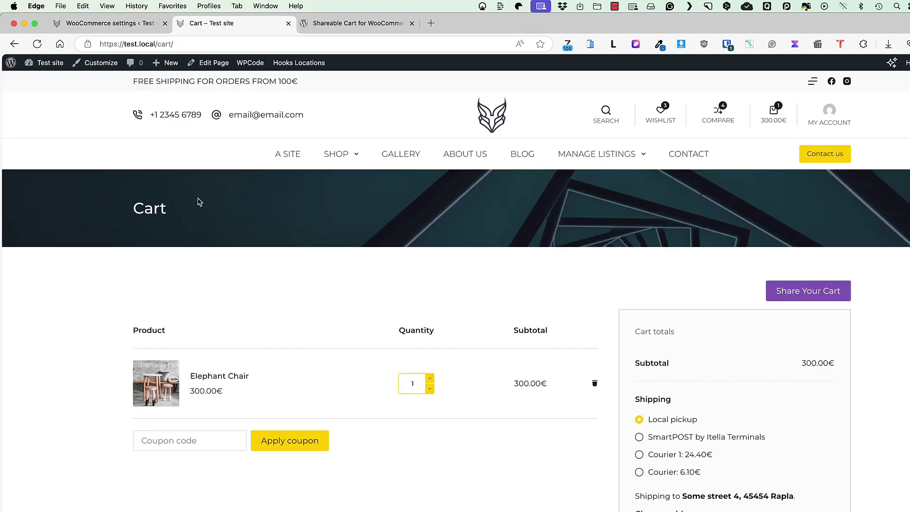
- Try the After Cart position and reload the cart page to view it
left_click(109, 23)
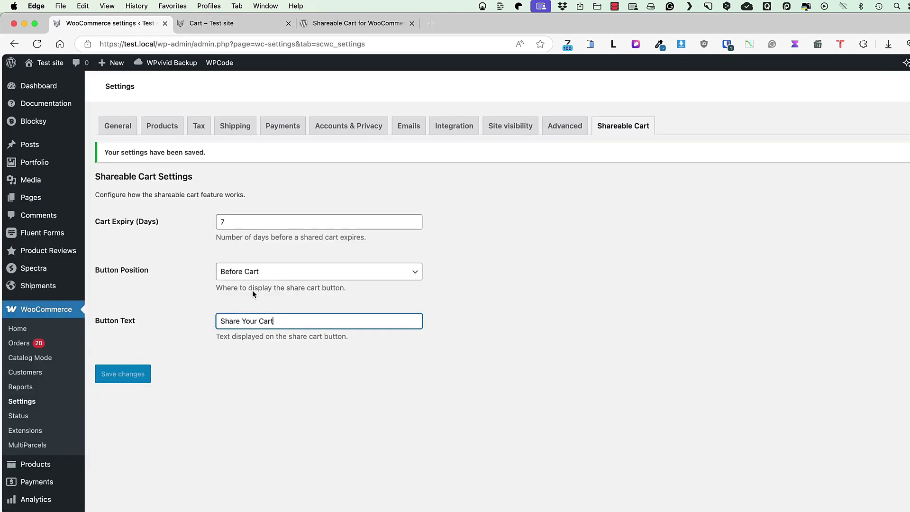
left_click(254, 280)
left_click(245, 285)
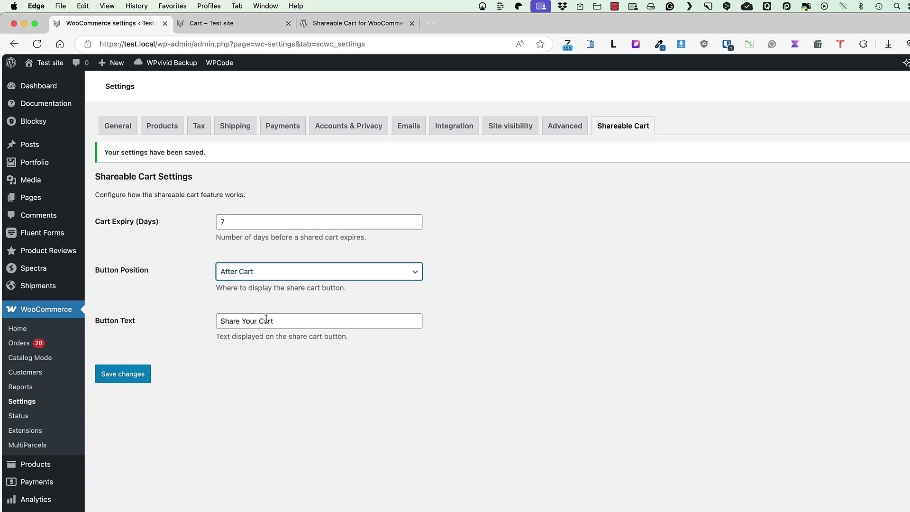
left_click(219, 24)
left_click(37, 44)
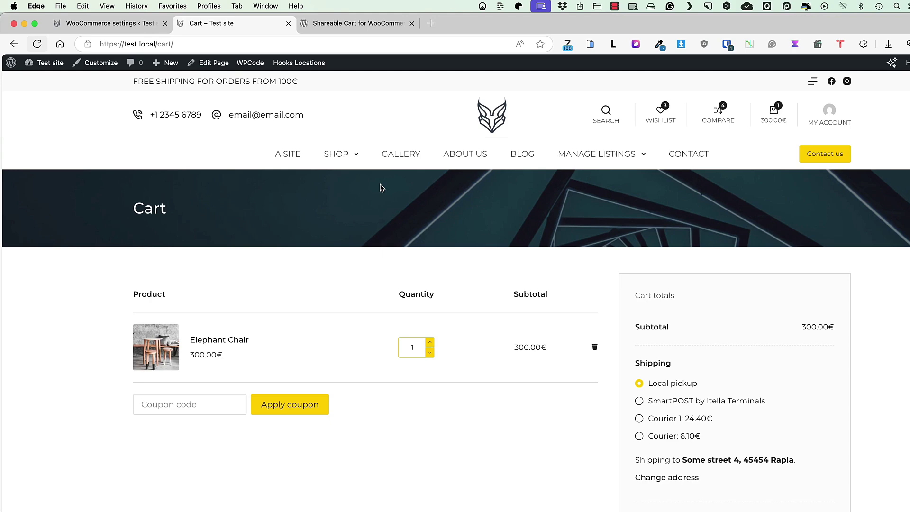
scroll(380, 186, "down", 7)
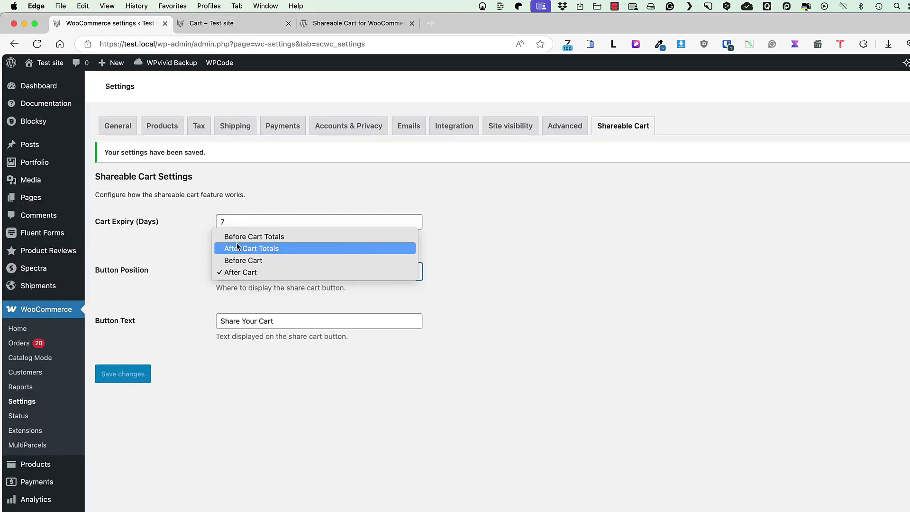
- Set the position to Before Cart Totals, save, and confirm it on the cart page
left_click(236, 243)
left_click(122, 373)
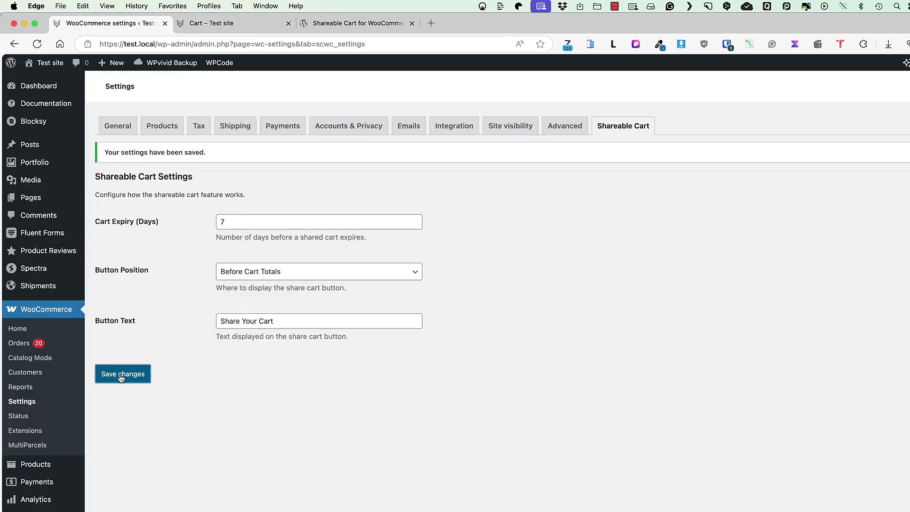
left_click(223, 22)
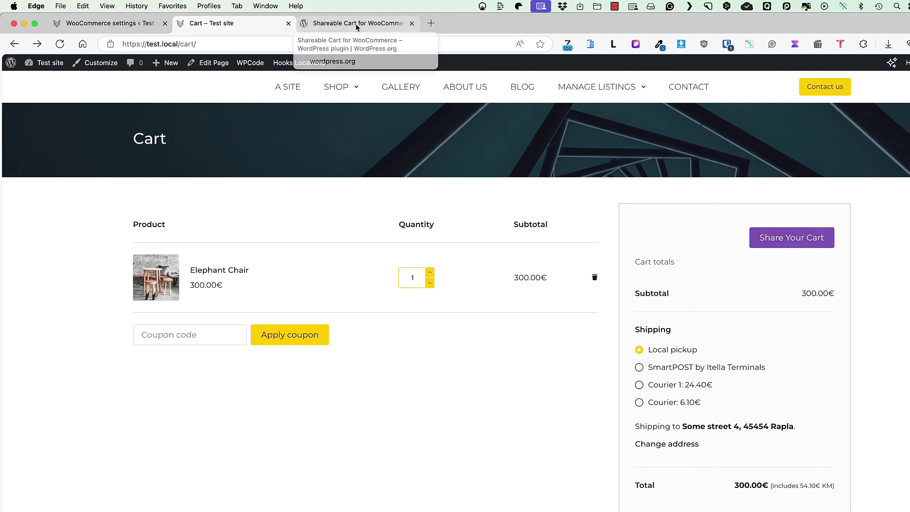
- Look over the Cart PDF plugin page, then go back
key("super+bracketright")
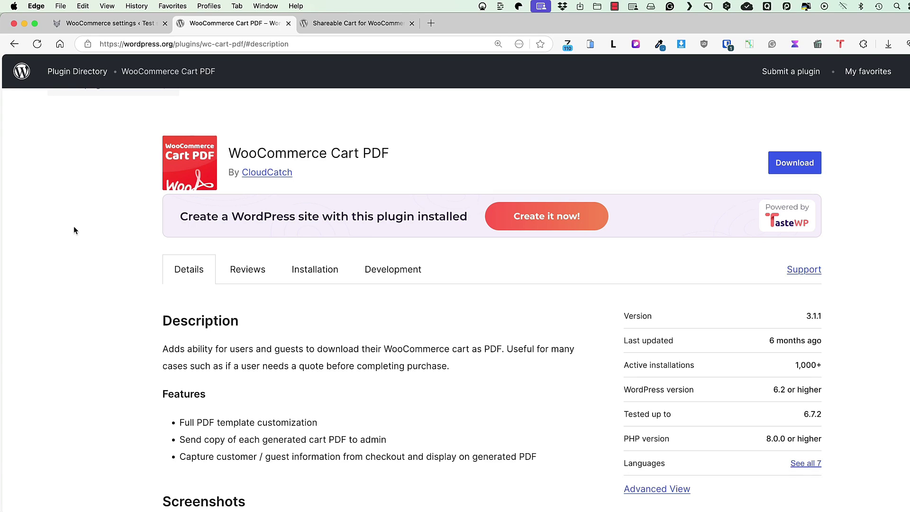
key("super+bracketleft")
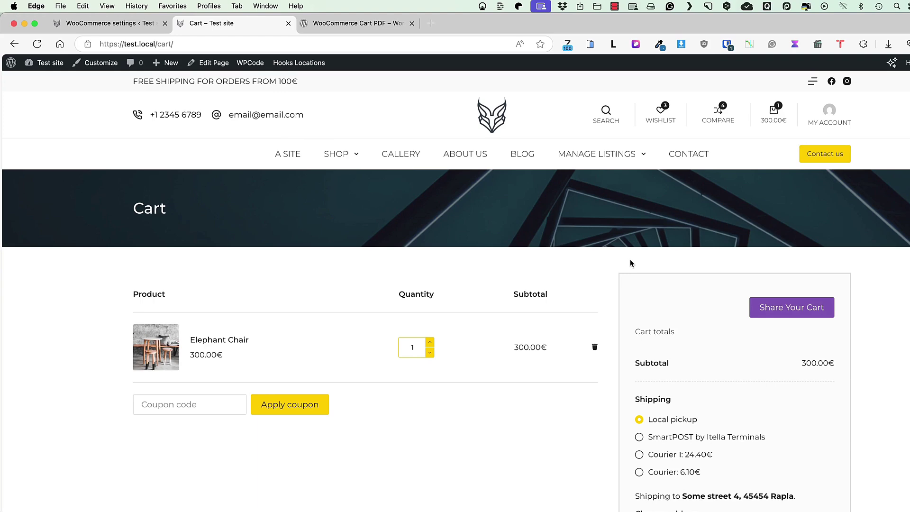
scroll(630, 263, "down", 5)
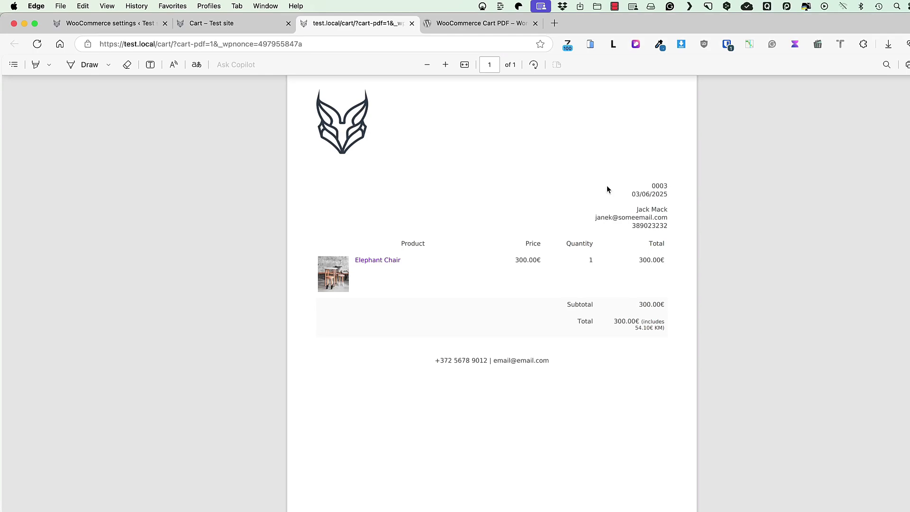
- From the cart, proceed to checkout and download the cart as a PDF
key("ctrl+shift+Tab")
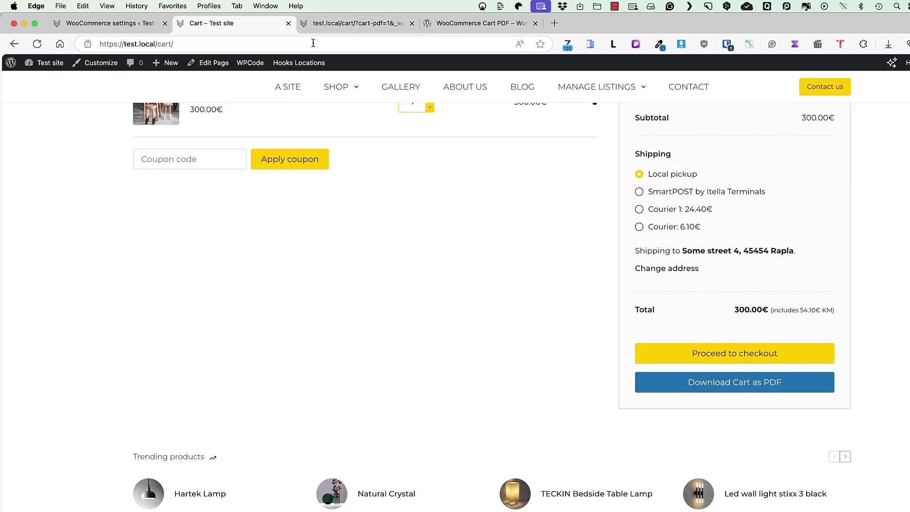
left_click(759, 355)
scroll(849, 295, "down", 10)
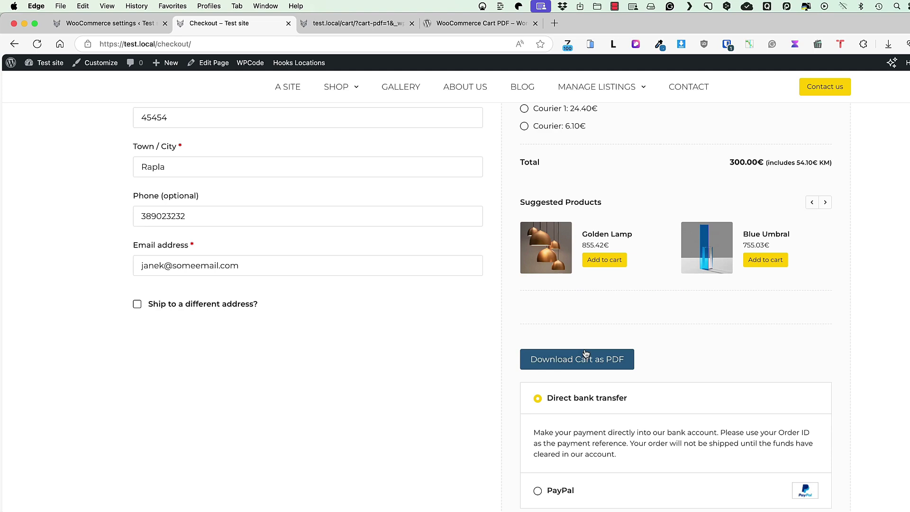
left_click(572, 363)
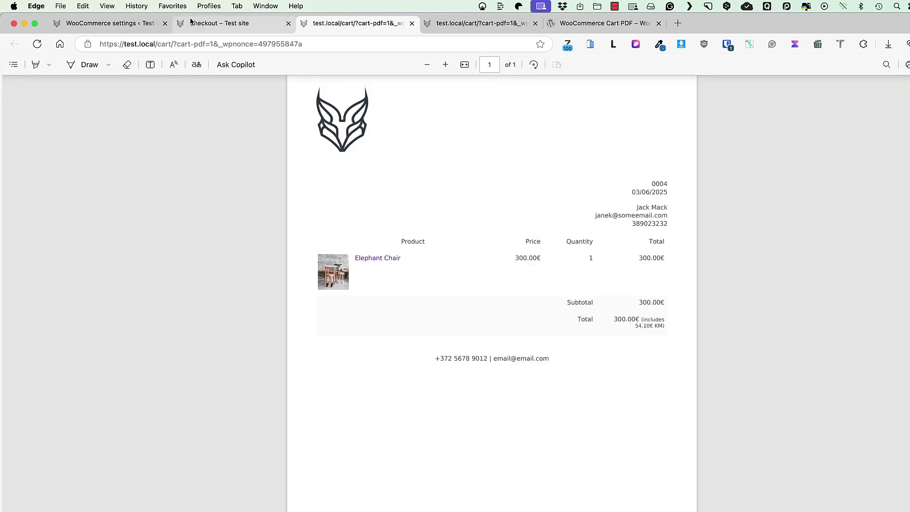
left_click(101, 24)
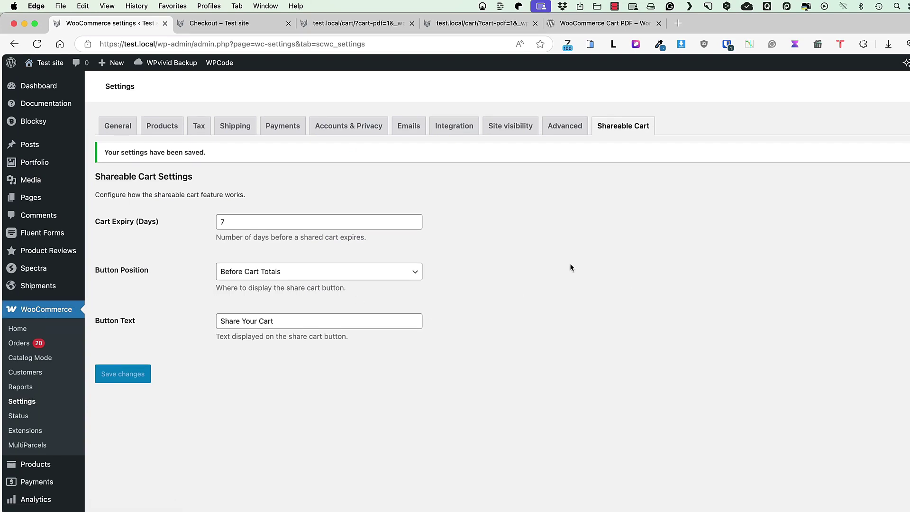
- Open the Cart PDF section of WooCommerce's Integration settings
left_click(457, 126)
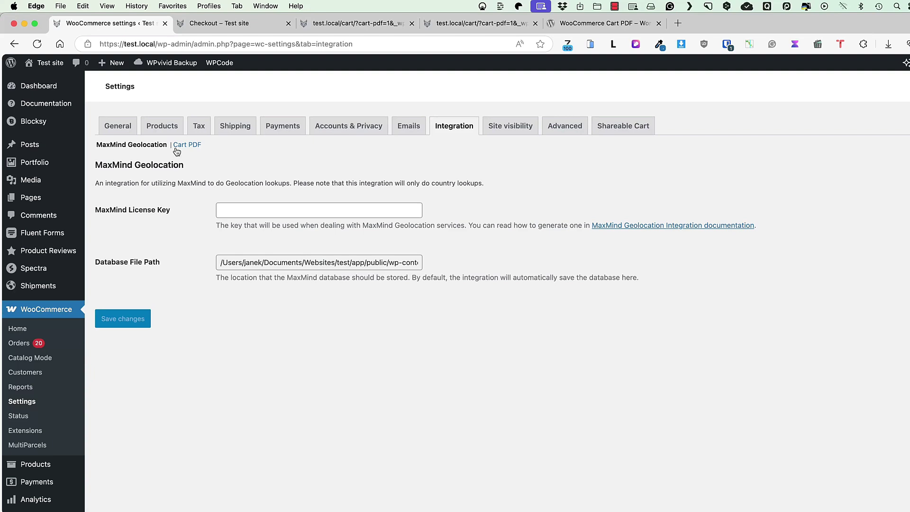
left_click(189, 144)
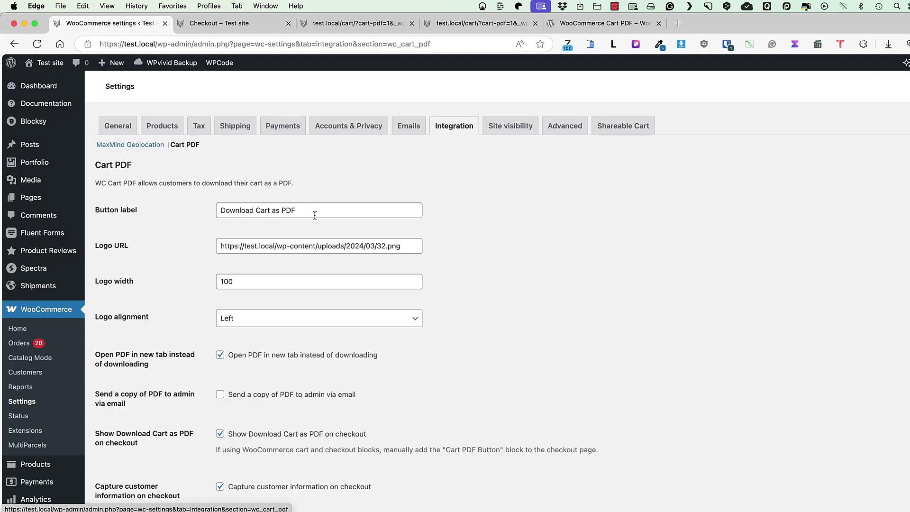
left_click_drag(220, 210, 296, 210)
left_click(523, 232)
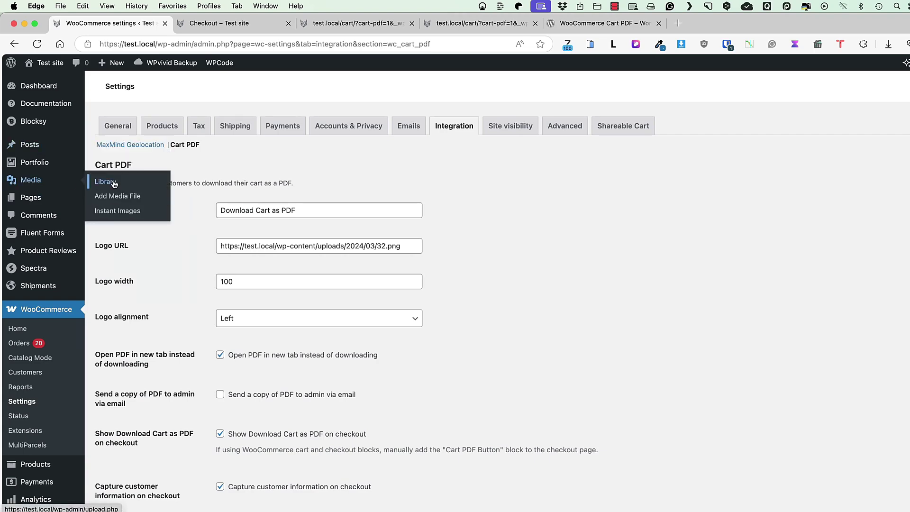
- Copy the first Media Library image's URL, then review the Cart PDF logo settings
left_click(100, 182, "super")
left_click(232, 23)
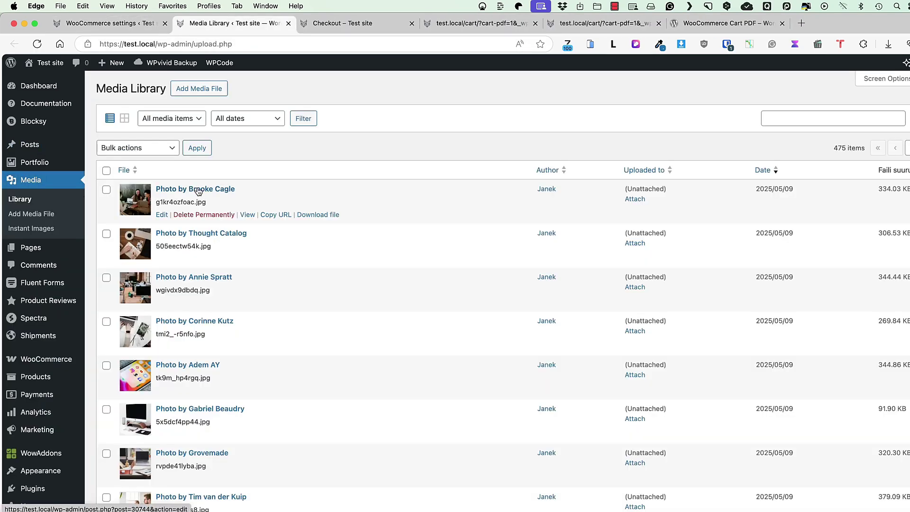
left_click(279, 215)
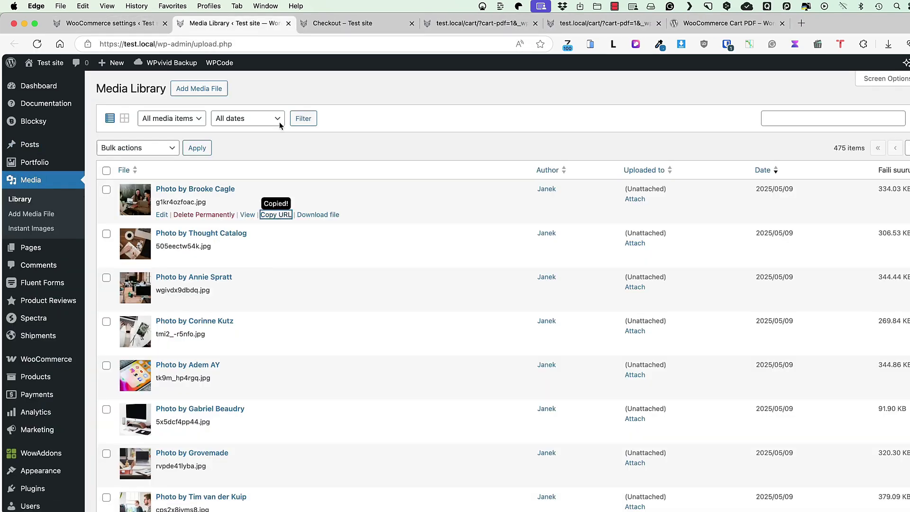
left_click(111, 19)
left_click(406, 245)
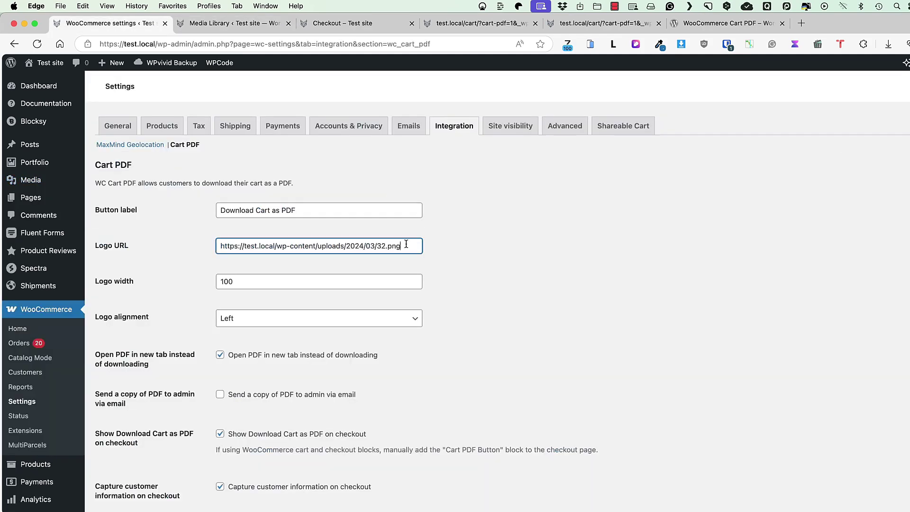
left_click(680, 271)
scroll(232, 282, "down", 1)
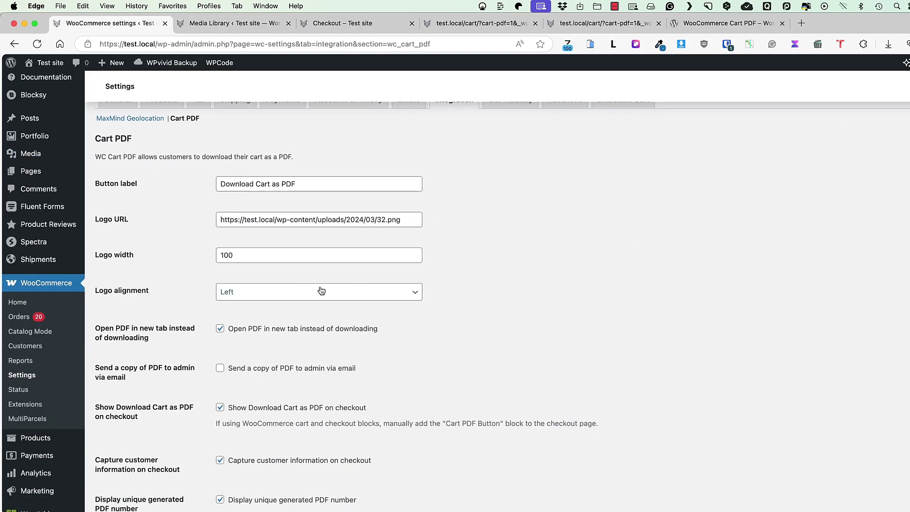
scroll(483, 285, "down", 5)
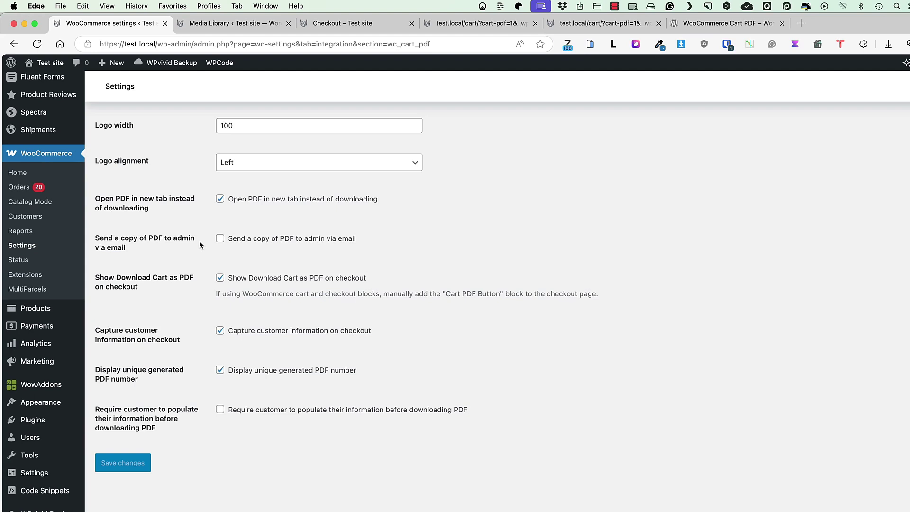
scroll(219, 245, "down", 1)
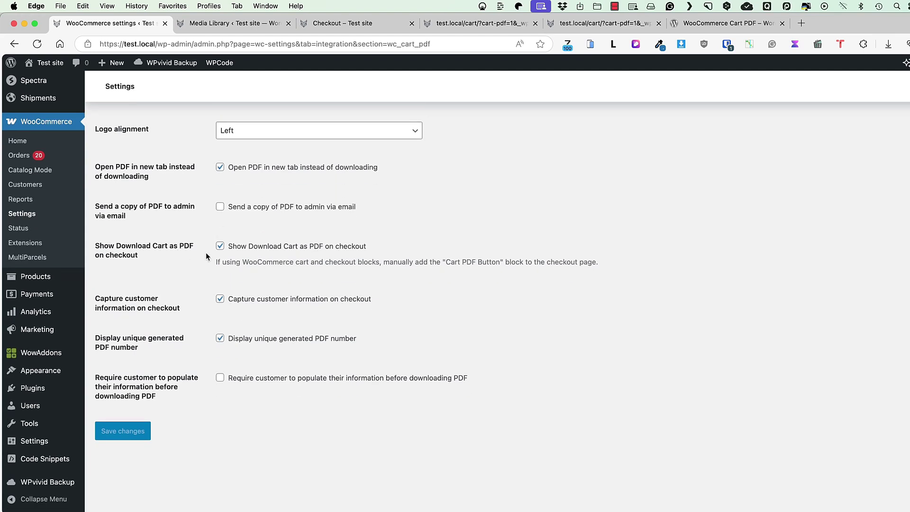
- Turn off Show Download Cart as PDF on checkout and save, then enable emailing the admin each PDF
left_click(220, 248)
left_click(127, 435)
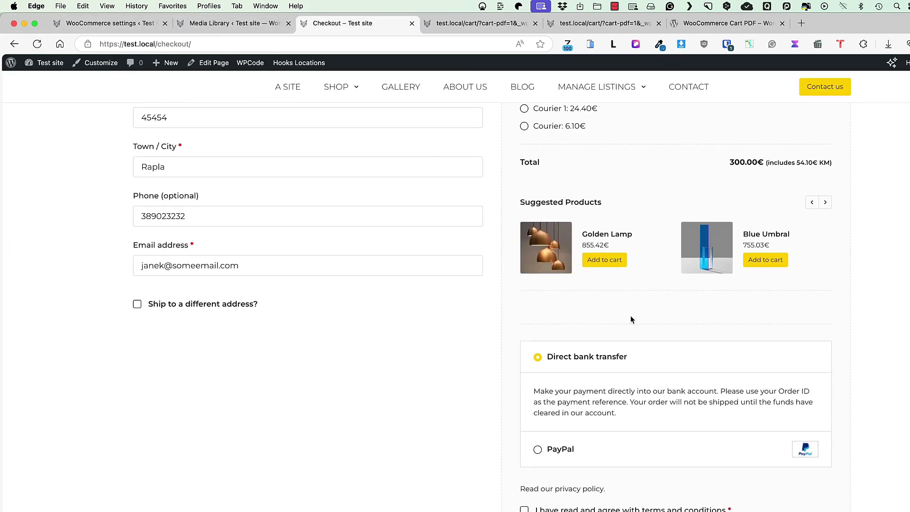
left_click(116, 25)
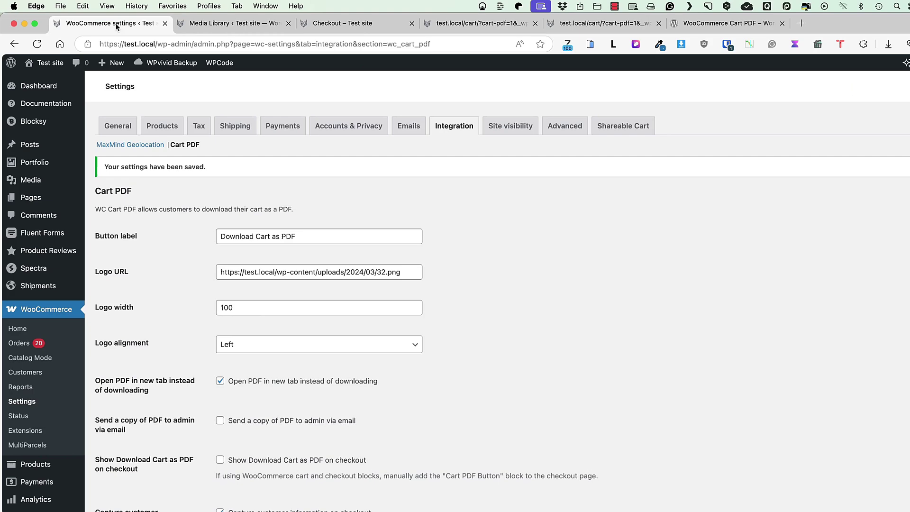
scroll(264, 319, "down", 3)
left_click(236, 327)
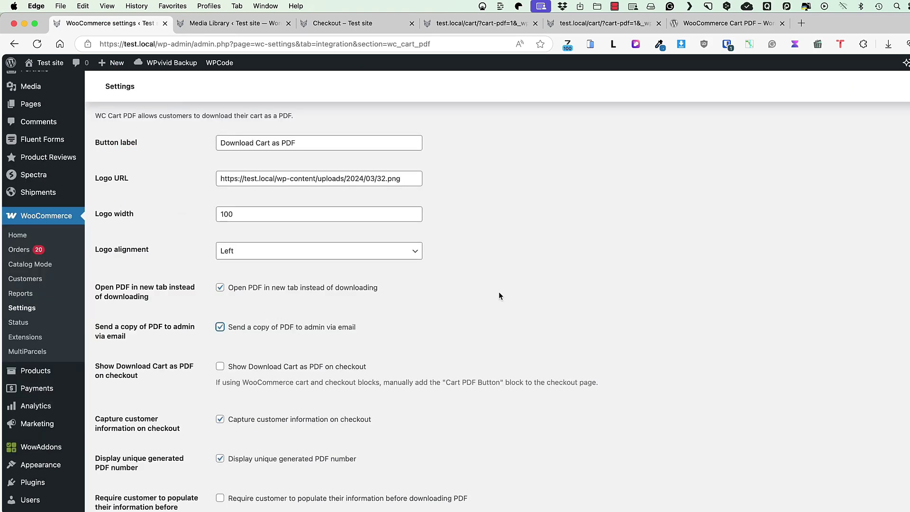
scroll(499, 292, "down", 3)
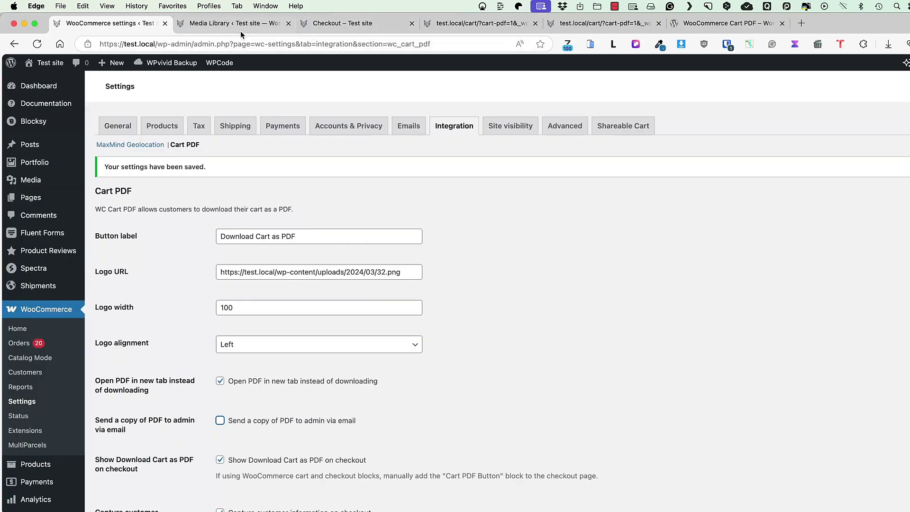
- Download the cart as a PDF from checkout, then close the four generated PDF tabs
left_click(341, 23)
left_click(580, 330)
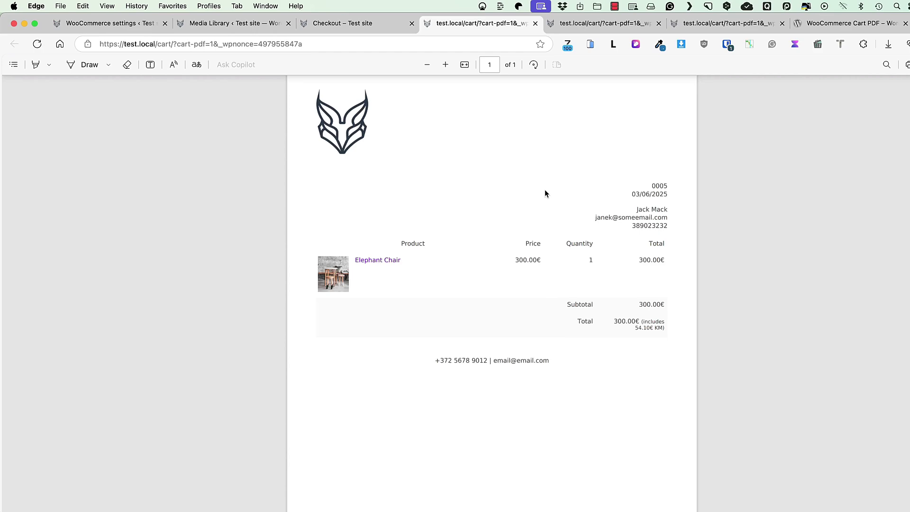
left_click(535, 23)
left_click(535, 23)
left_click(535, 23)
left_click(535, 23)
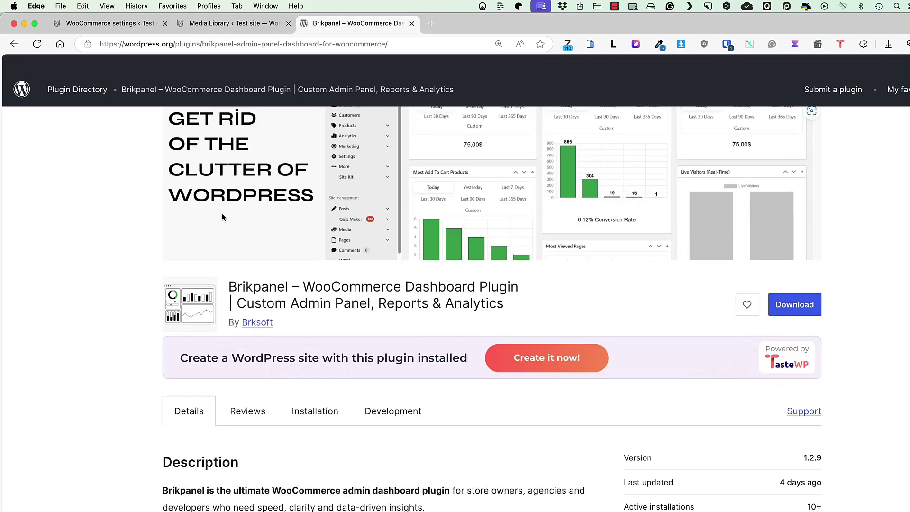
- Enter 'my' in the address bar to load the my.wpsimpletuts.com admin dashboard
scroll(222, 217, "up", 2)
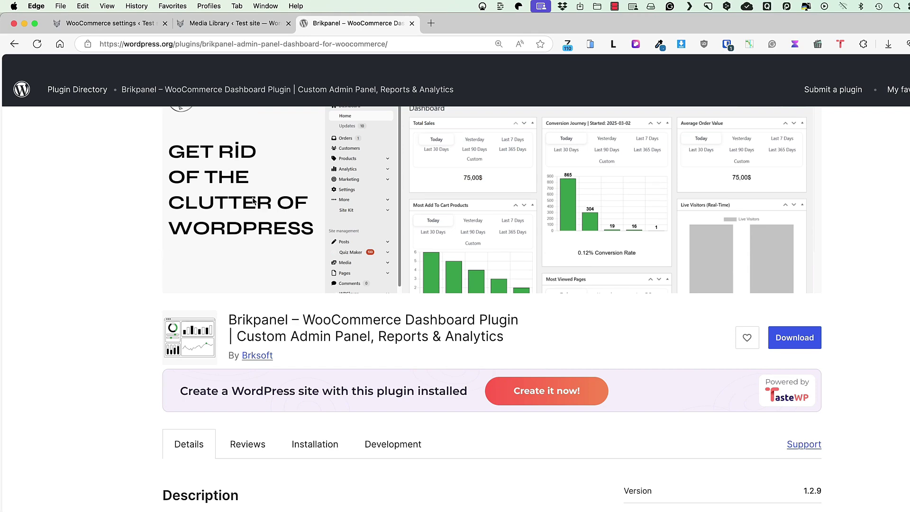
left_click(383, 44)
type("my")
key("Return")
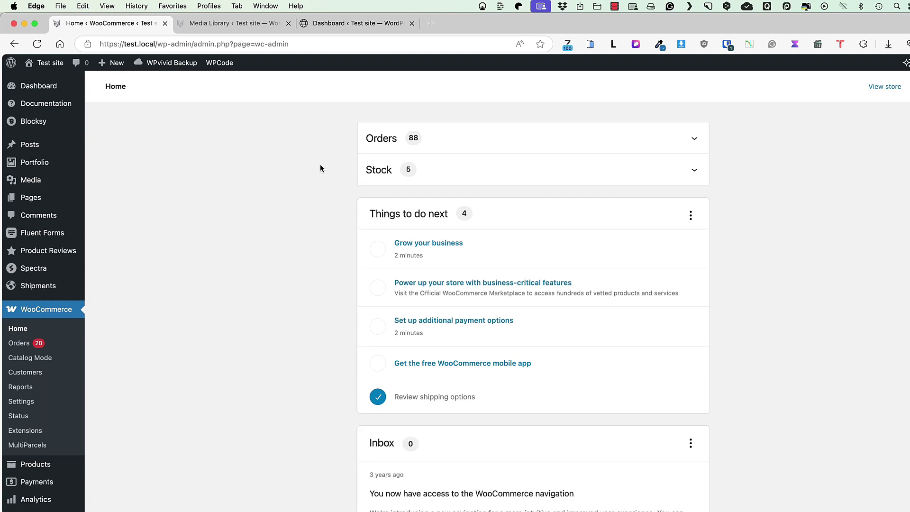
- Hide Conversion Journey, Most Sale Products, Most Viewed Pages and Live Visitors; move Total Sales to column two
left_click(346, 26)
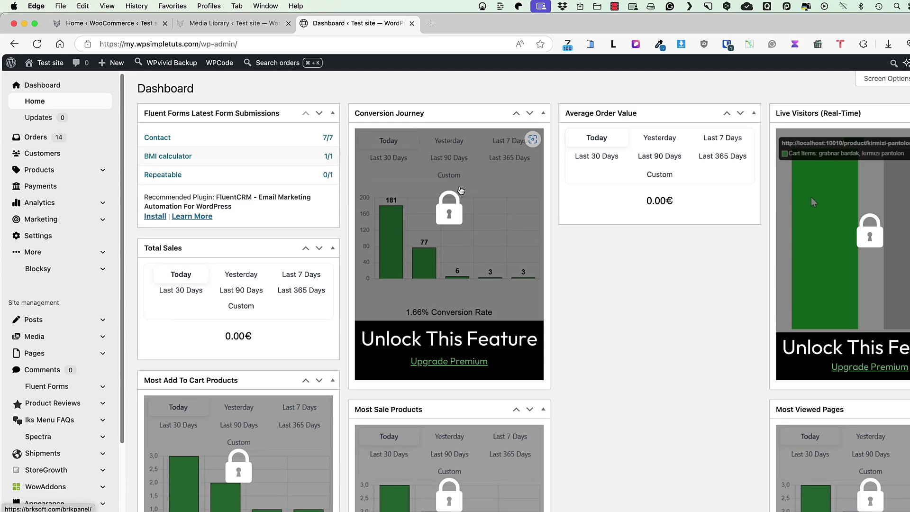
left_click(877, 78)
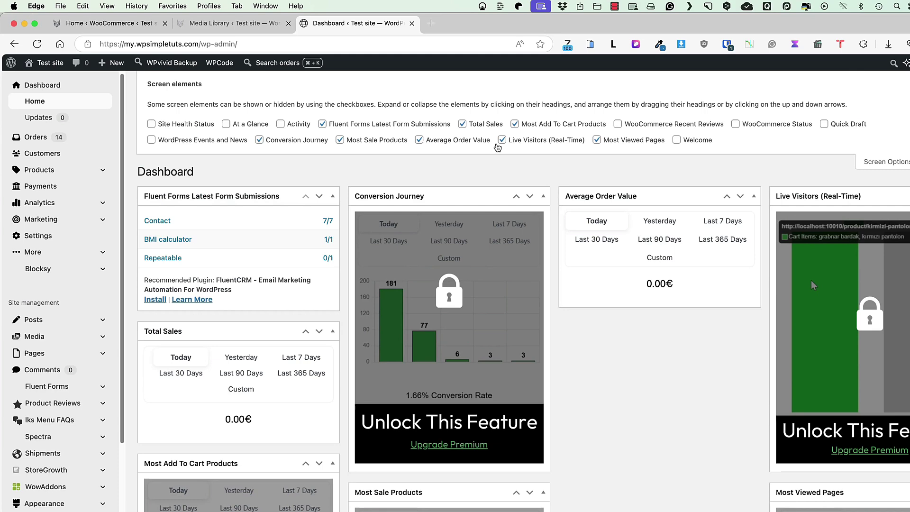
left_click(270, 143)
left_click(350, 139)
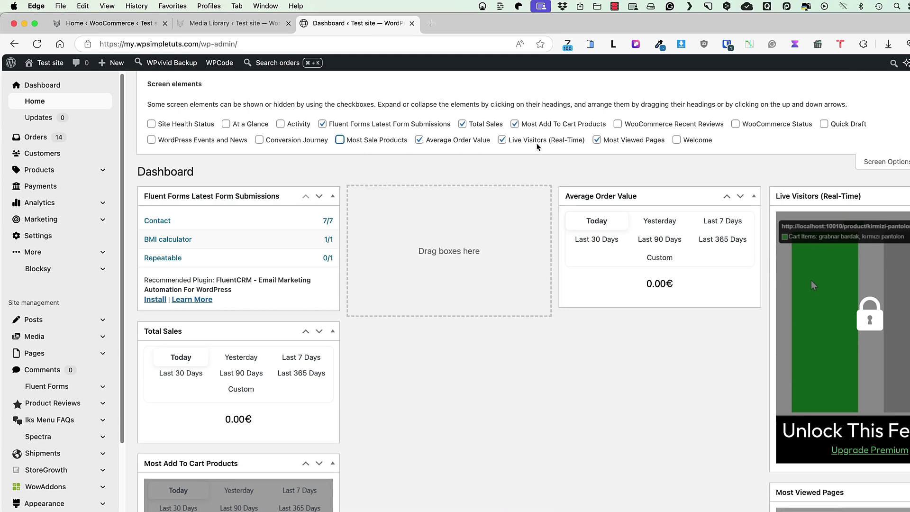
left_click(592, 141)
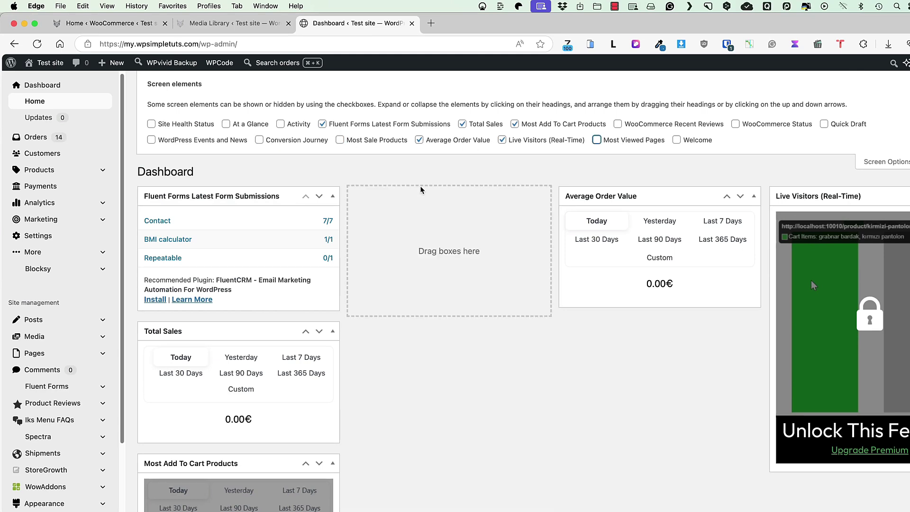
left_click(515, 140)
left_click_drag(251, 359, 343, 280)
- Also hide the Most Add To Cart Products widget, then go to the Orders list
scroll(328, 281, "down", 2)
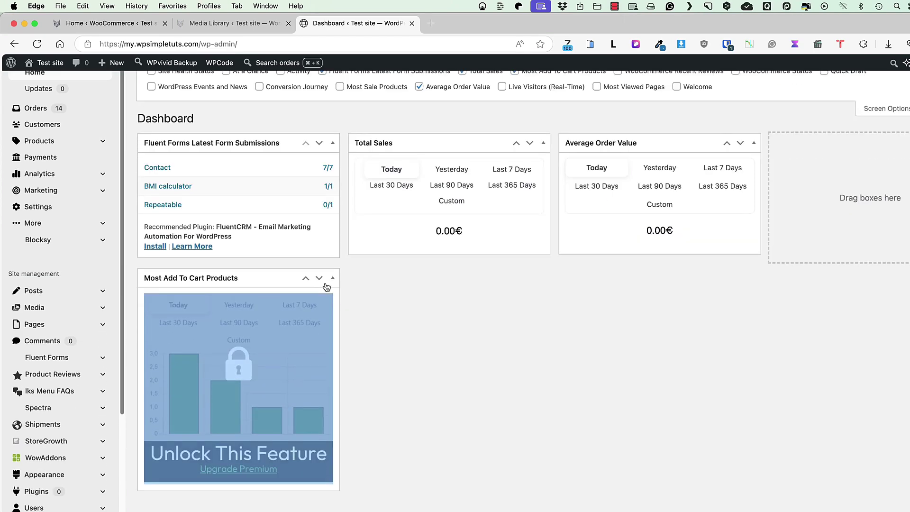
scroll(326, 283, "up", 2)
left_click(516, 124)
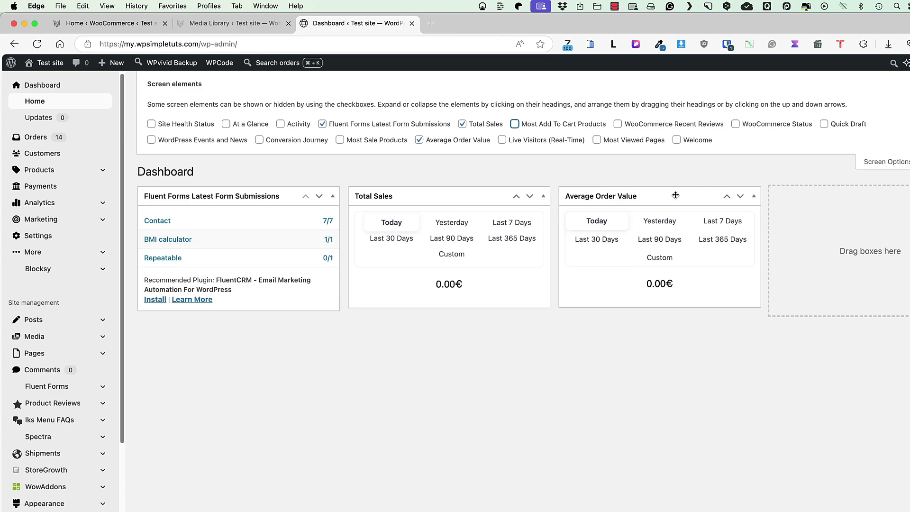
left_click(890, 162)
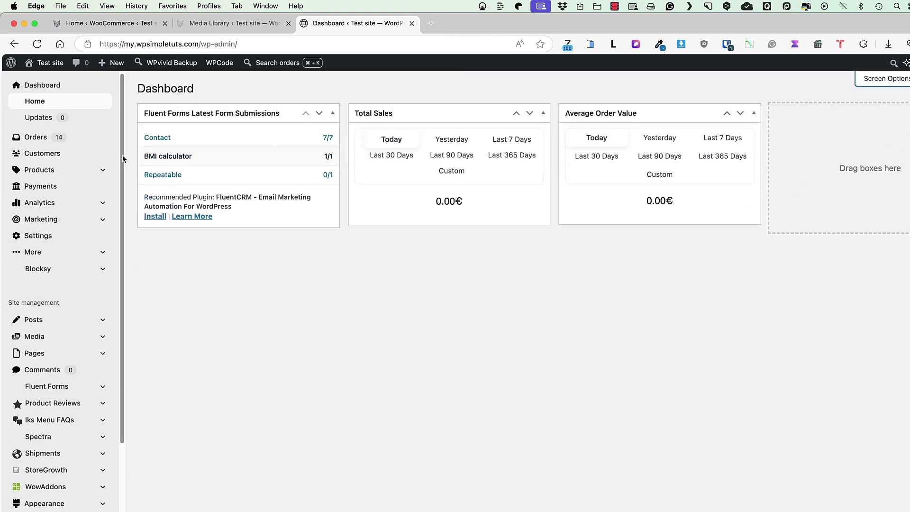
left_click(38, 136)
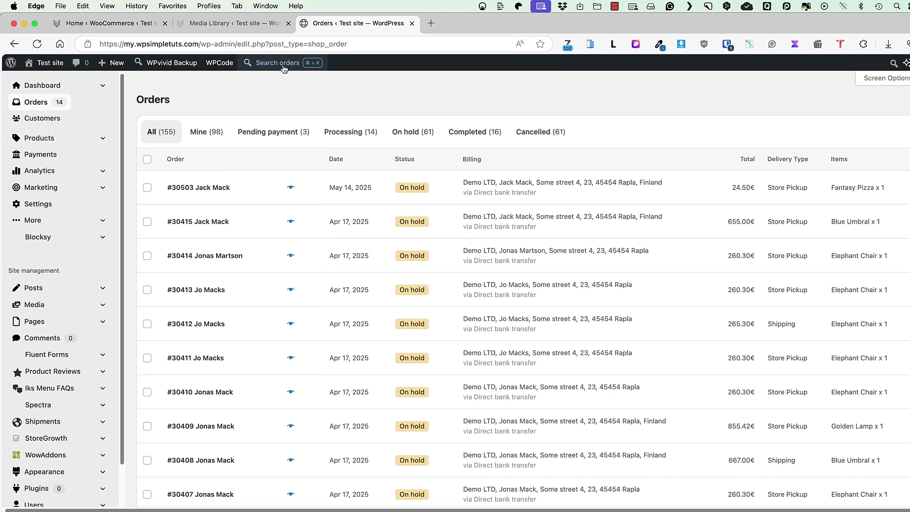
- Search orders by a customer's name, open order #30408, then go to the Customers list
left_click(40, 323)
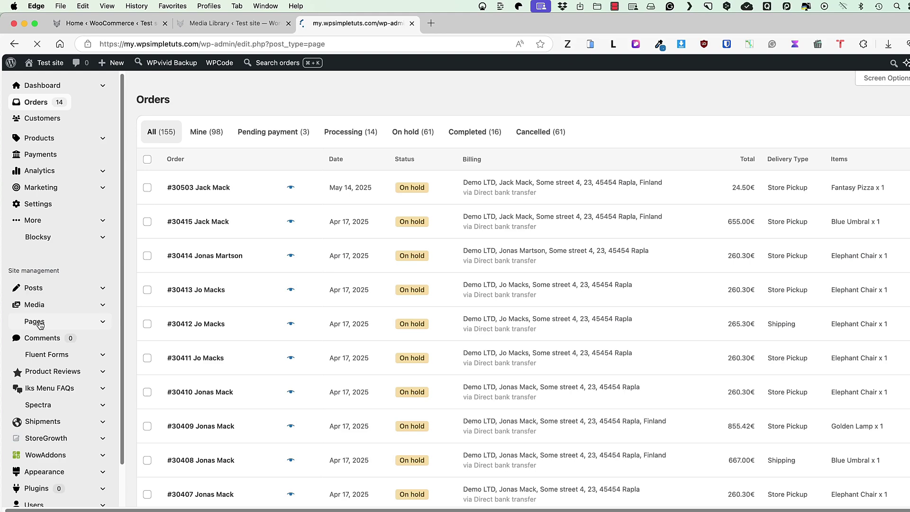
left_click(275, 67)
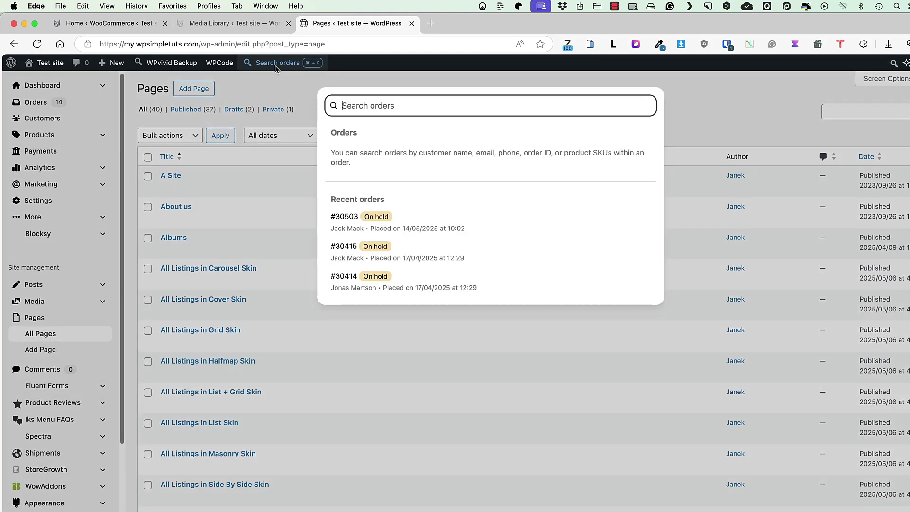
left_click(282, 87)
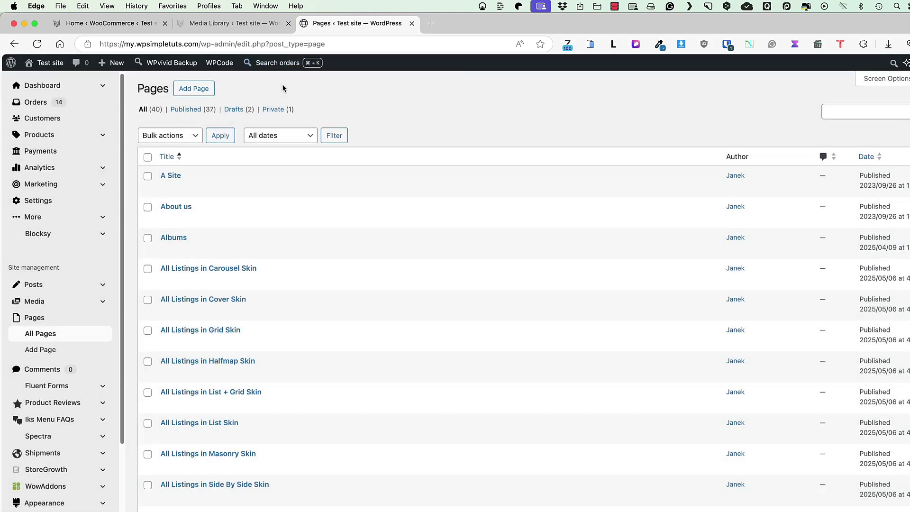
key("super+k")
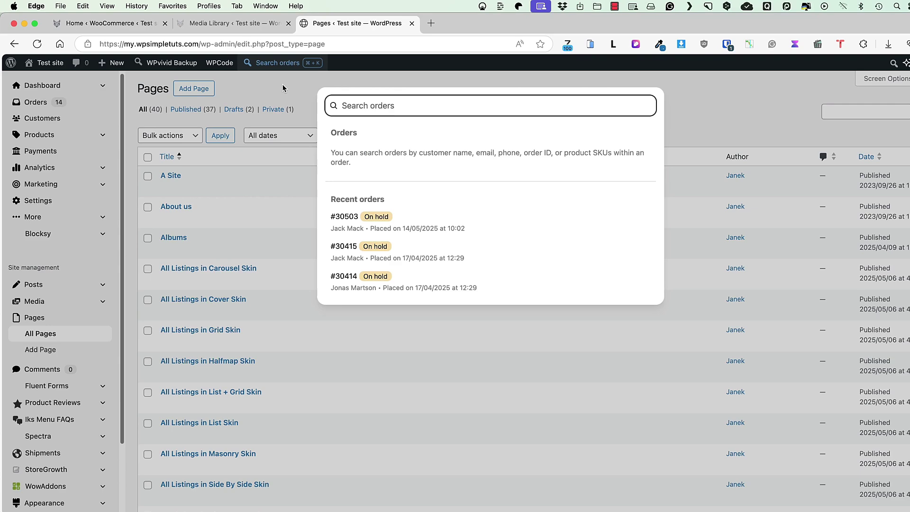
type("mack")
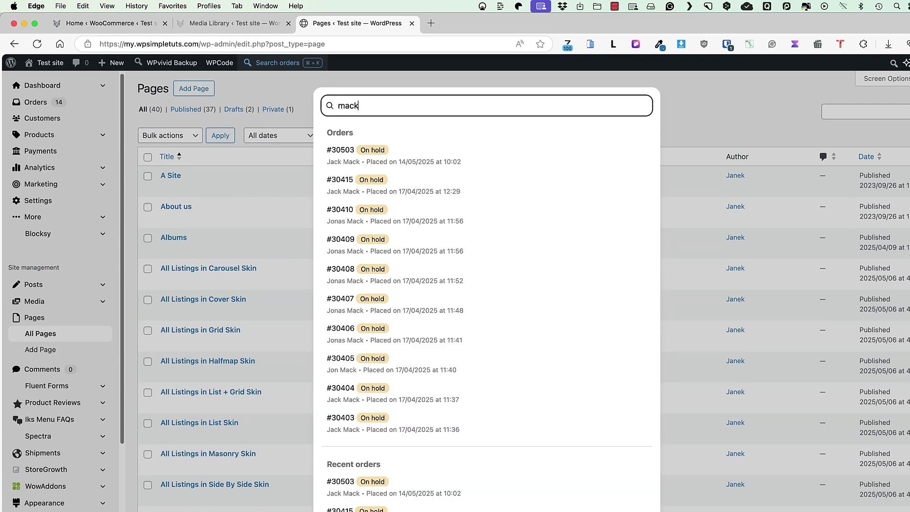
left_click(362, 274)
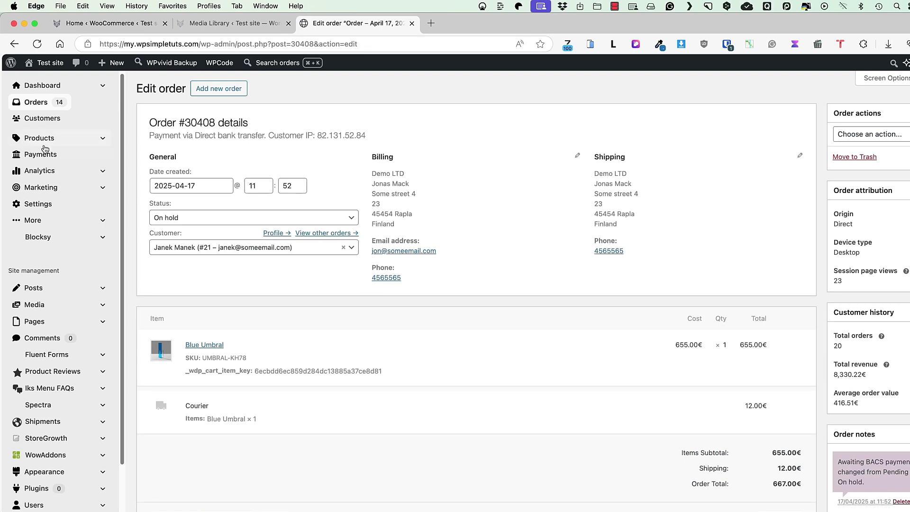
left_click(42, 118)
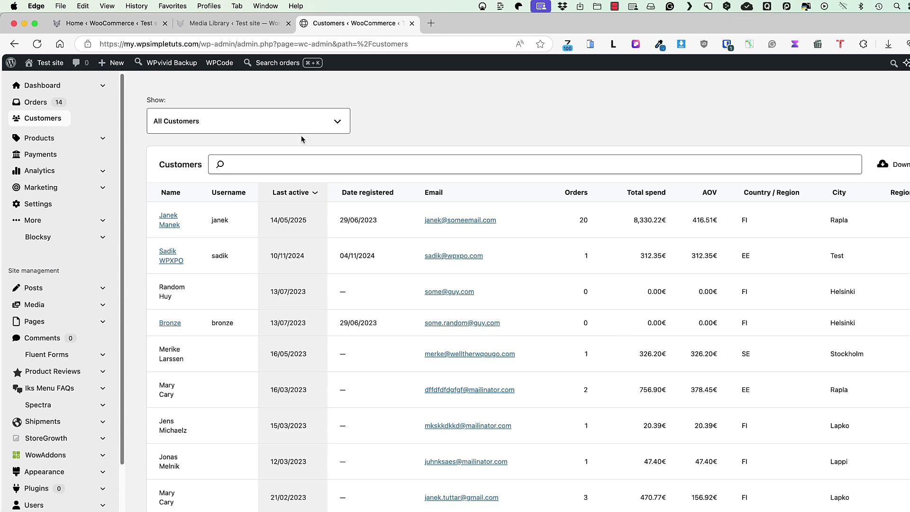
- View the WooCommerce General settings on both test sites, including test.local
left_click(42, 204)
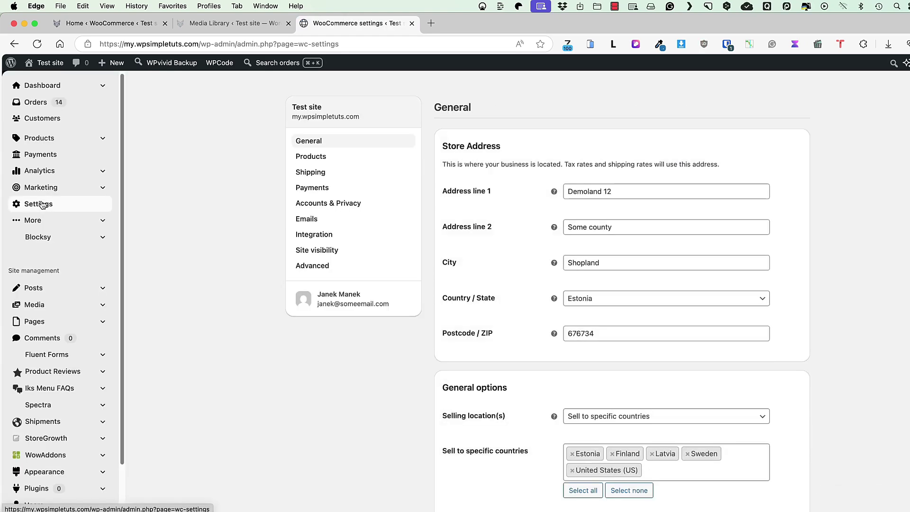
left_click(105, 23)
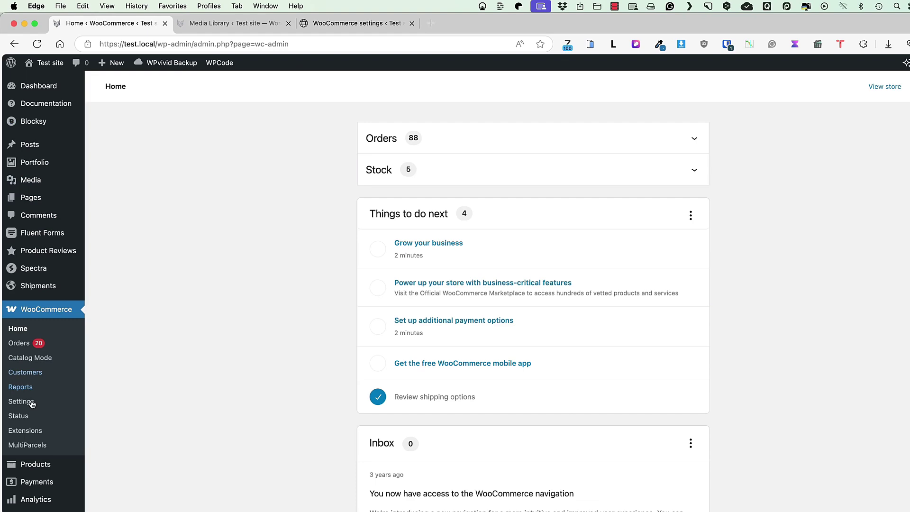
left_click(21, 401)
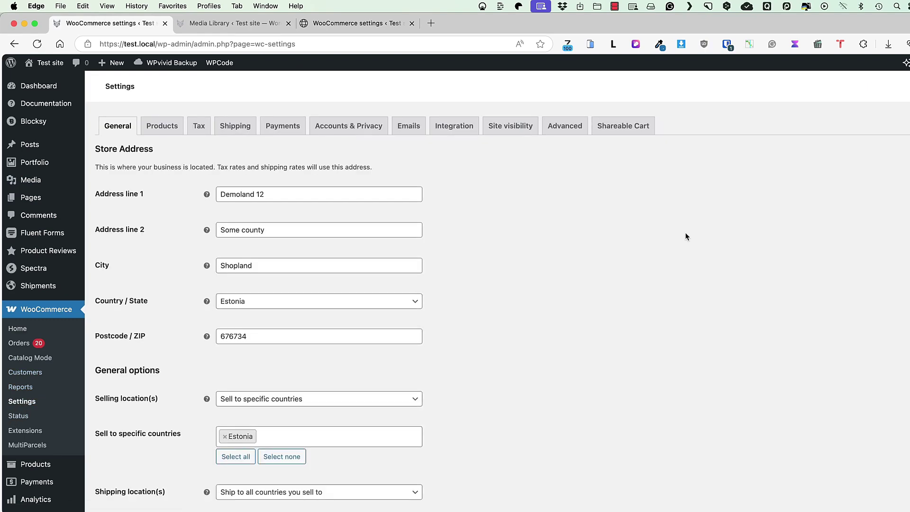
left_click(331, 23)
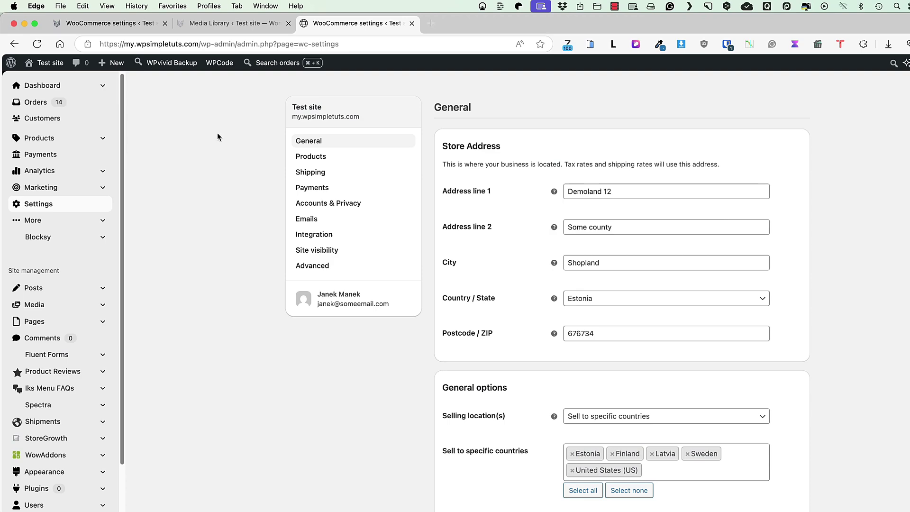
- Review the WooCommerce Shipping zones settings and glance at the extra store admin pages
left_click(309, 177)
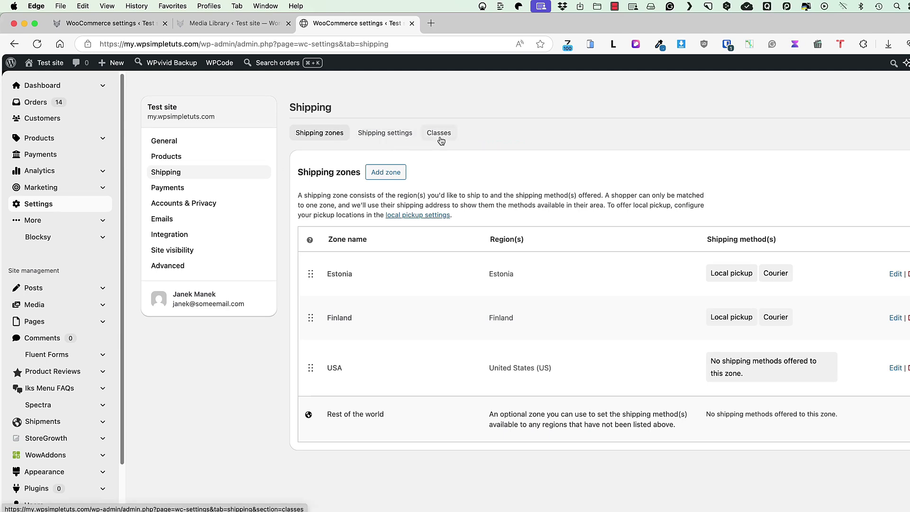
scroll(81, 247, "down", 3)
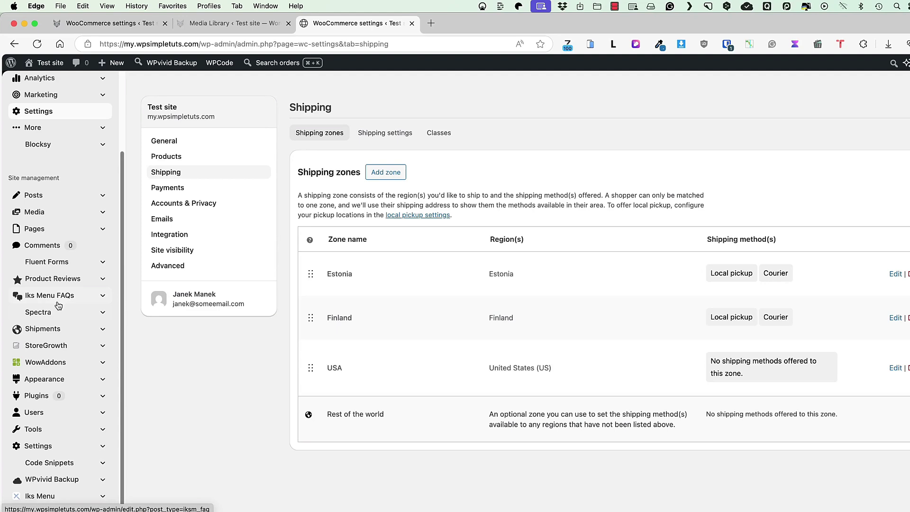
scroll(71, 295, "up", 3)
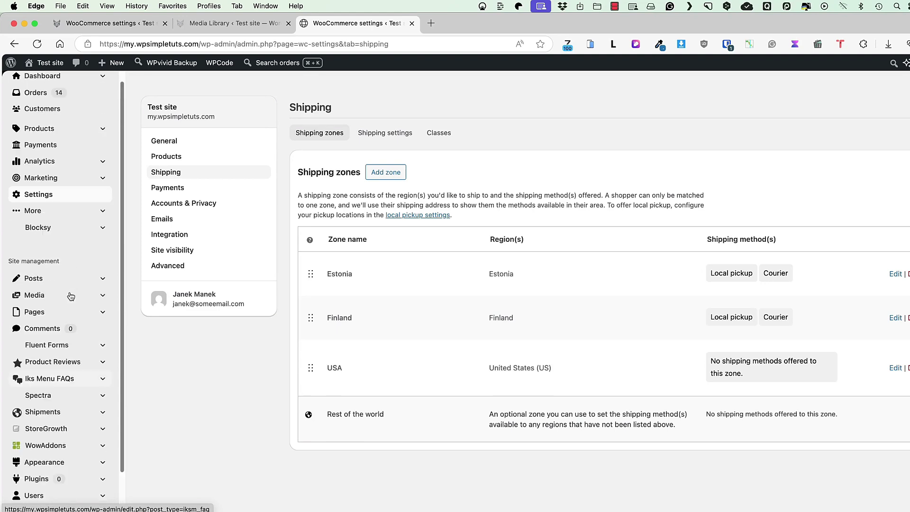
left_click(103, 213)
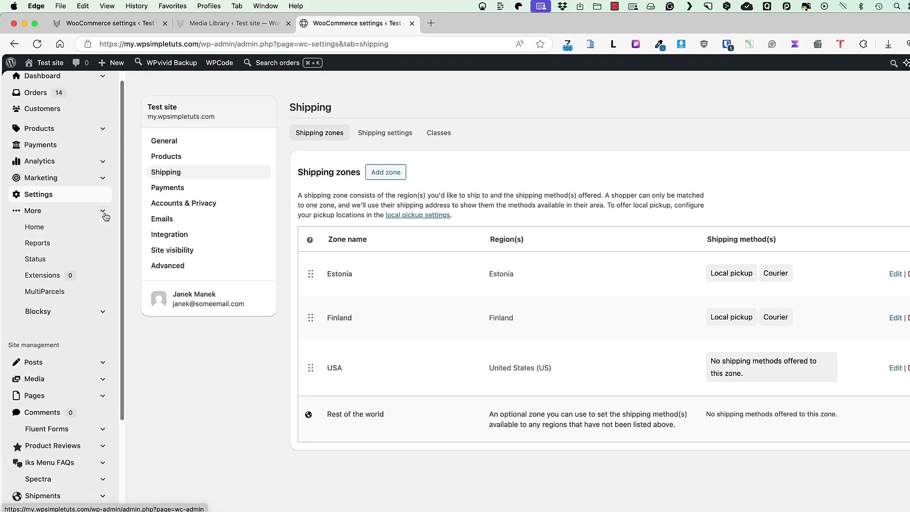
left_click(104, 213)
scroll(71, 285, "up", 1)
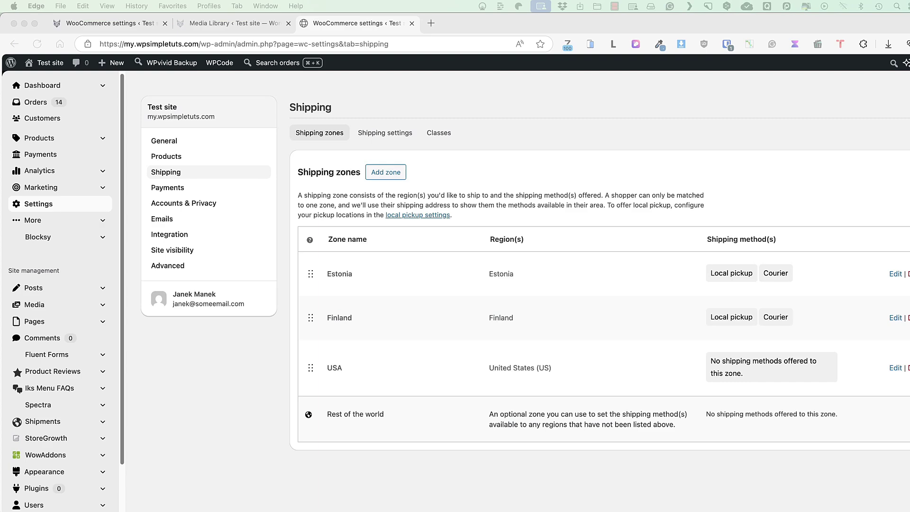
left_click(701, 131)
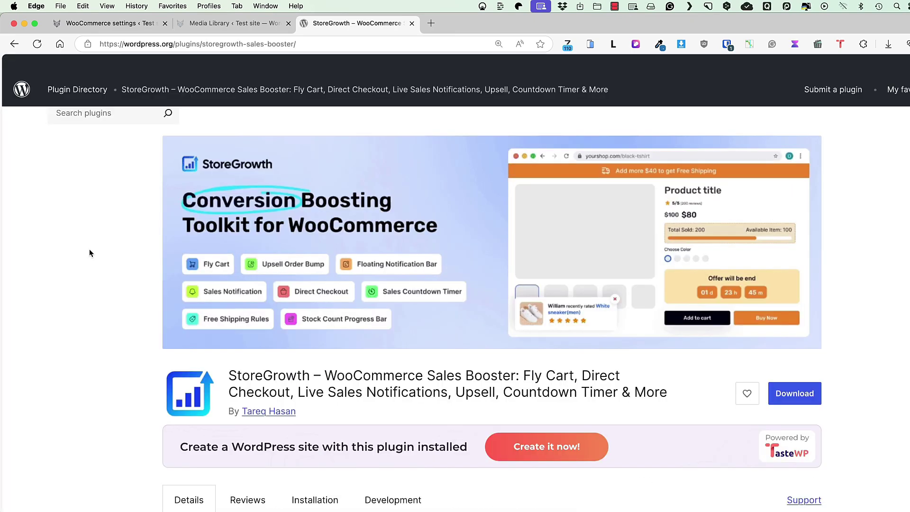
- Read down the StoreGrowth plugin description, then go back to the test site's Dashboard
scroll(90, 248, "down", 3)
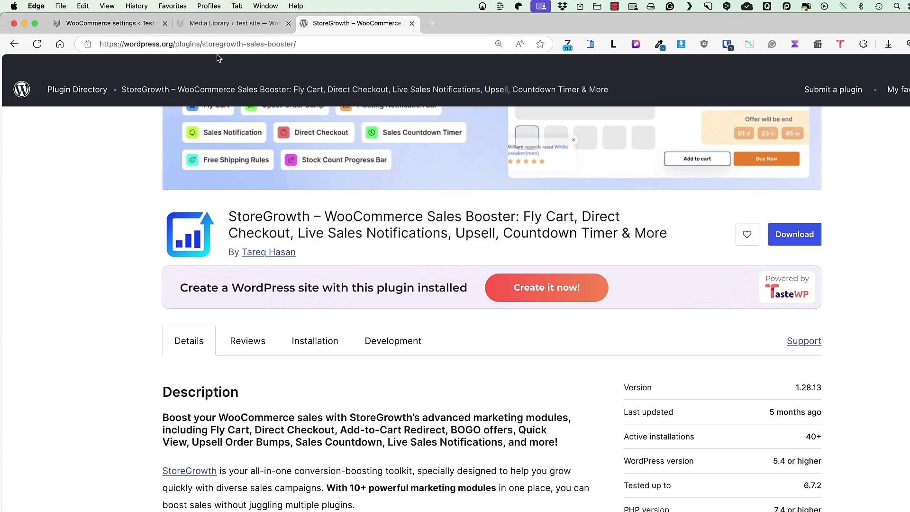
left_click(241, 21)
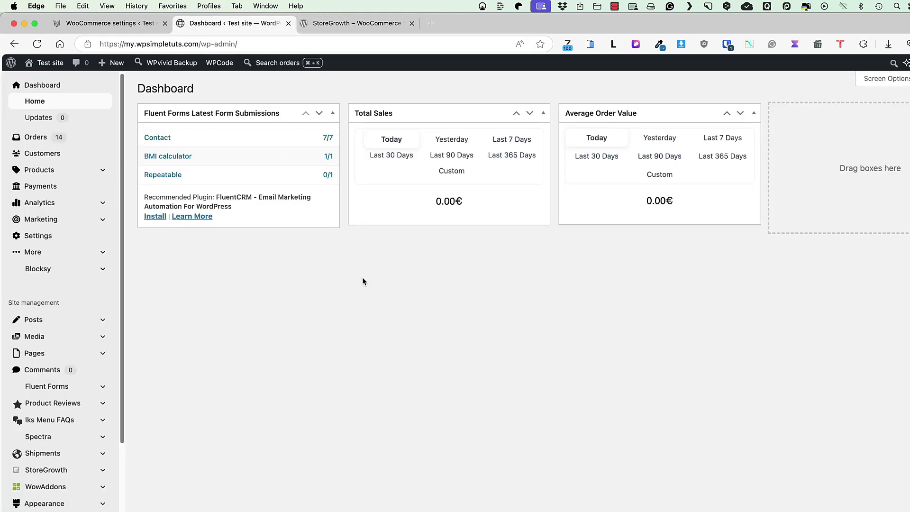
- In StoreGrowth, look at Free Shipping Rules, then open the Countdown Timer module settings
left_click(50, 474)
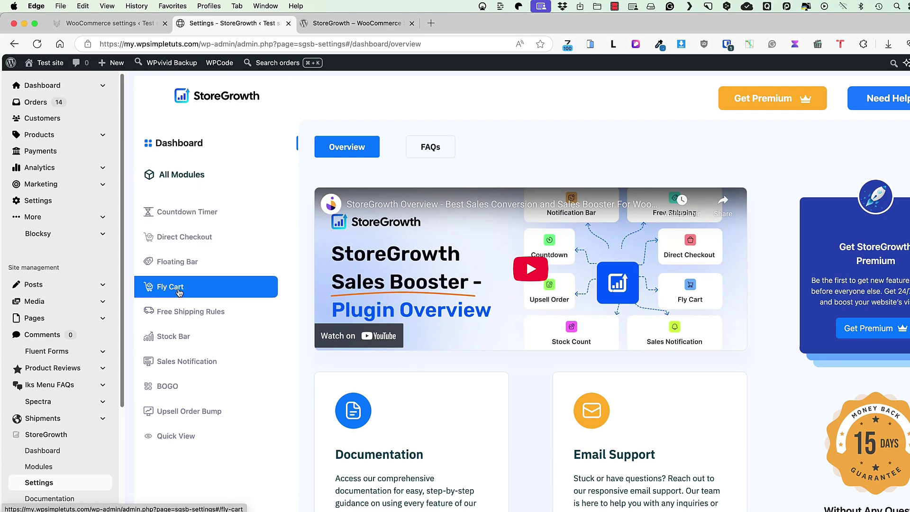
left_click(182, 315)
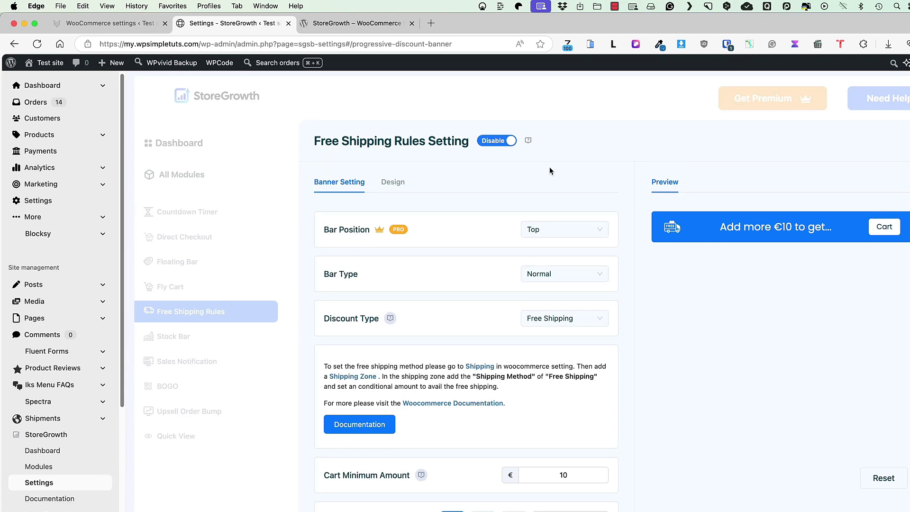
left_click(497, 141)
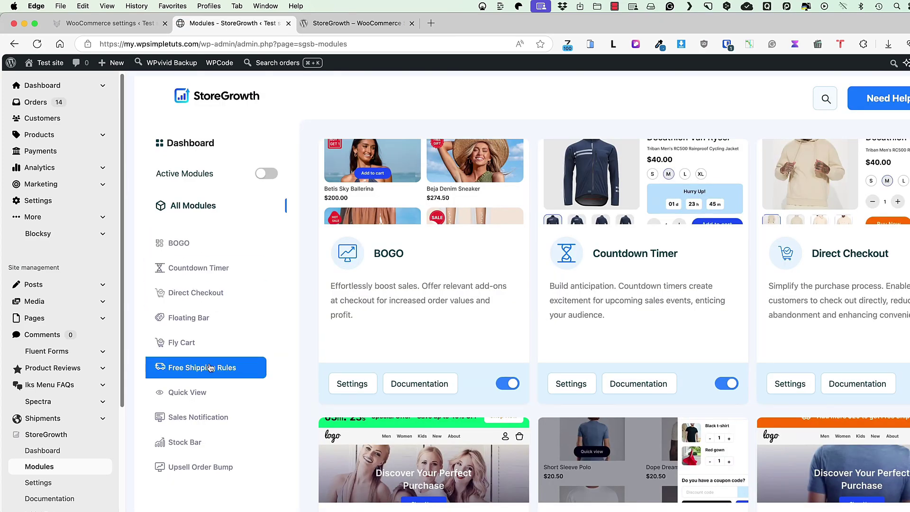
left_click(187, 269)
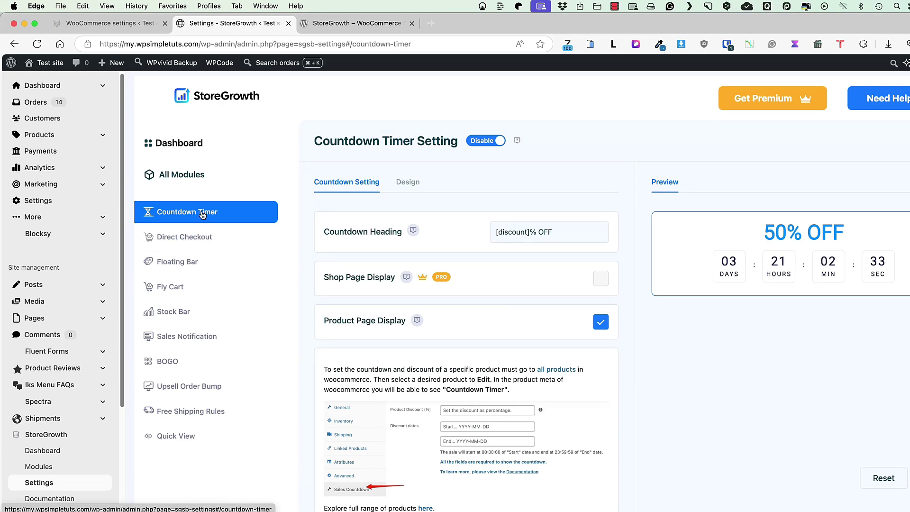
- Open the live shop in a new tab and view the Elephant Chair product page
left_click(78, 63, "super")
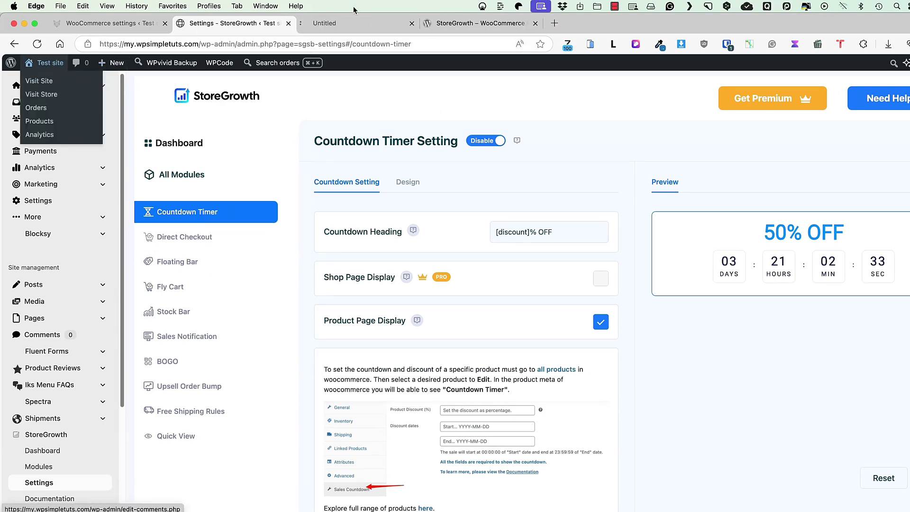
left_click(356, 23)
left_click(442, 152)
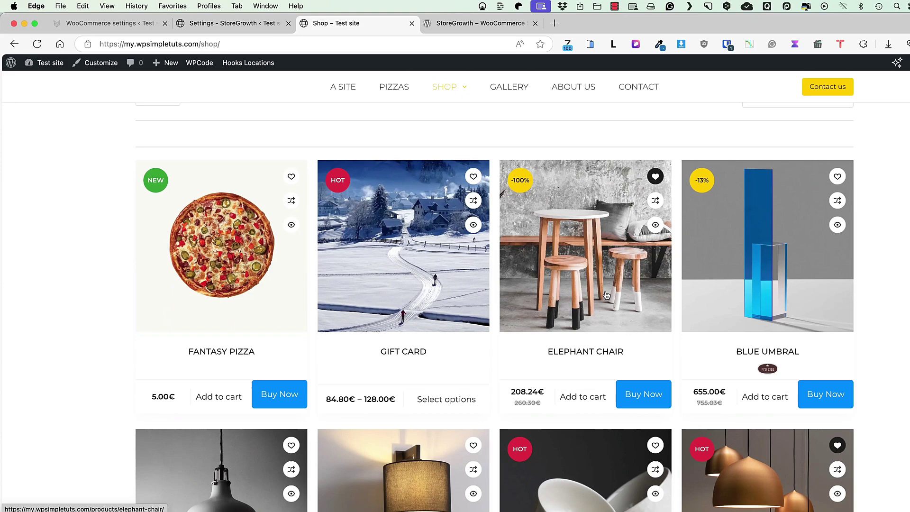
left_click(606, 295)
scroll(563, 259, "down", 3)
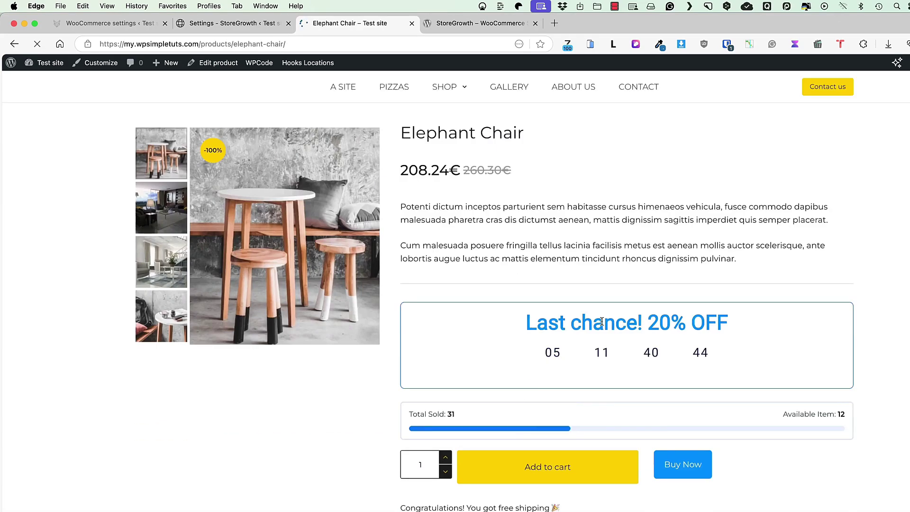
- Check the Elephant Chair's 20% countdown discount in the product editor, then view the product
left_click(226, 64)
scroll(473, 322, "down", 5)
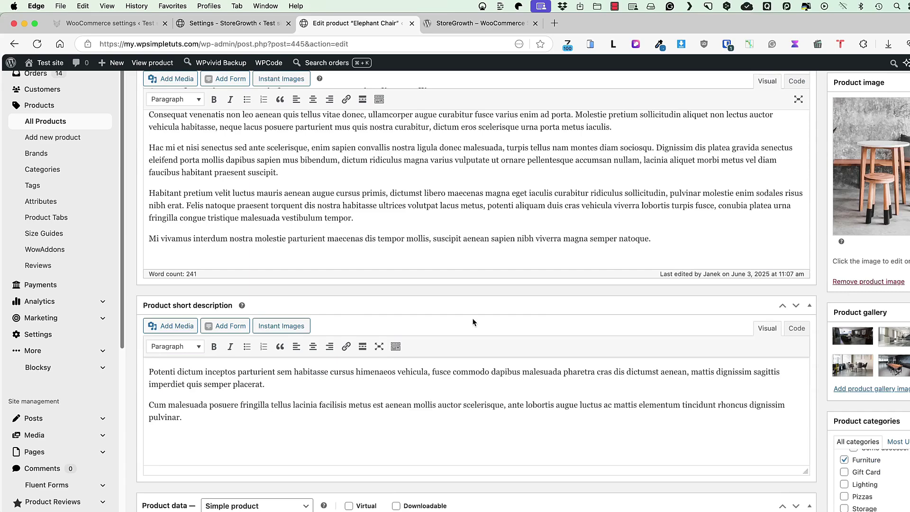
scroll(472, 322, "down", 6)
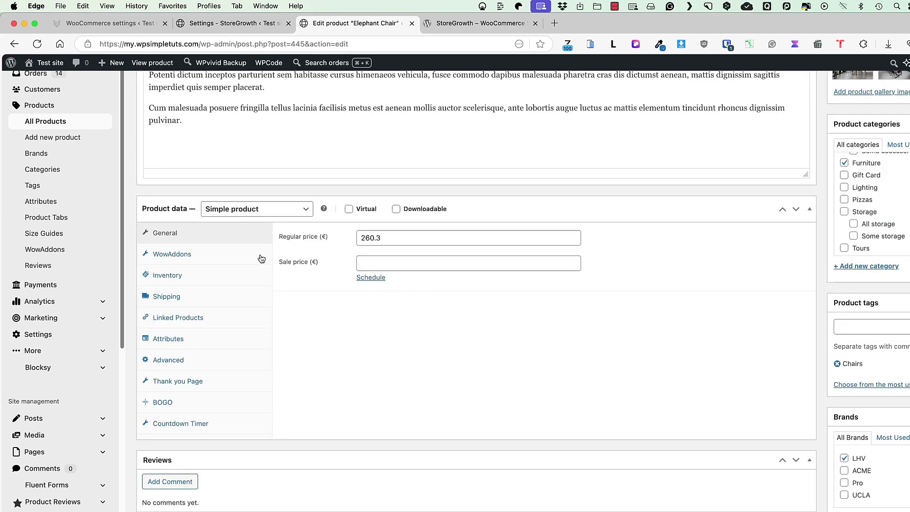
left_click(199, 424)
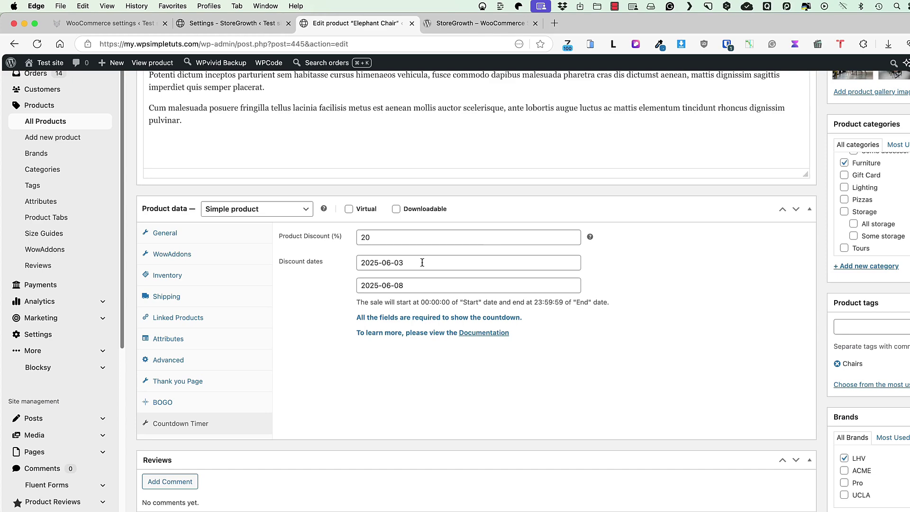
left_click(152, 62, "super")
left_click(468, 23)
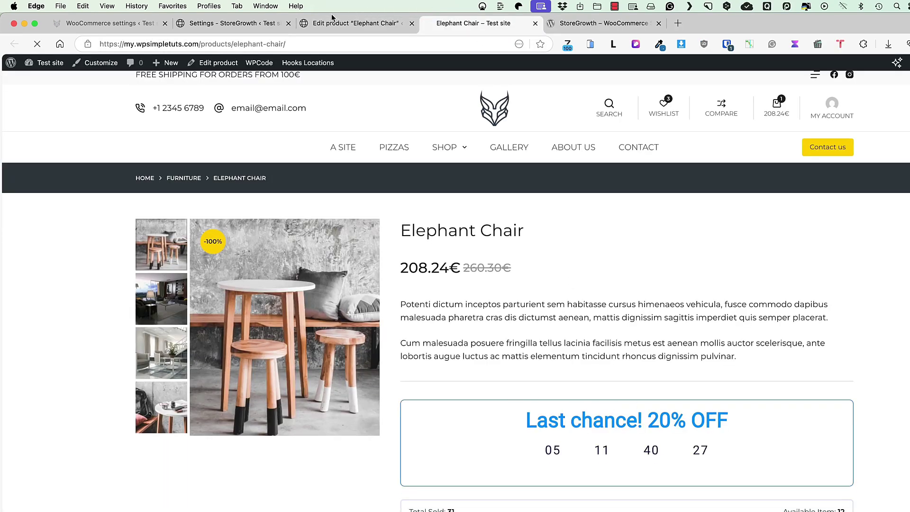
- Open StoreGrowth's Stock Bar settings and confirm the stock bar appears on the product page
left_click(237, 22)
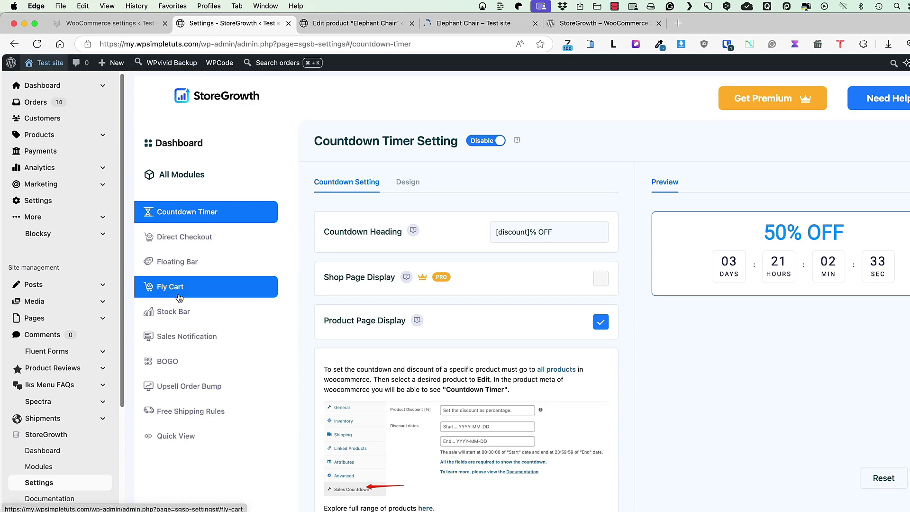
left_click(182, 311)
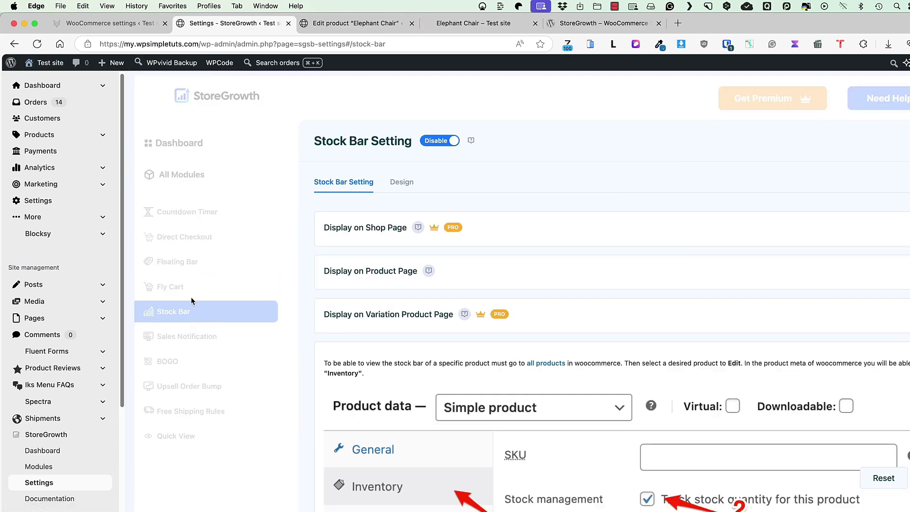
left_click(459, 23)
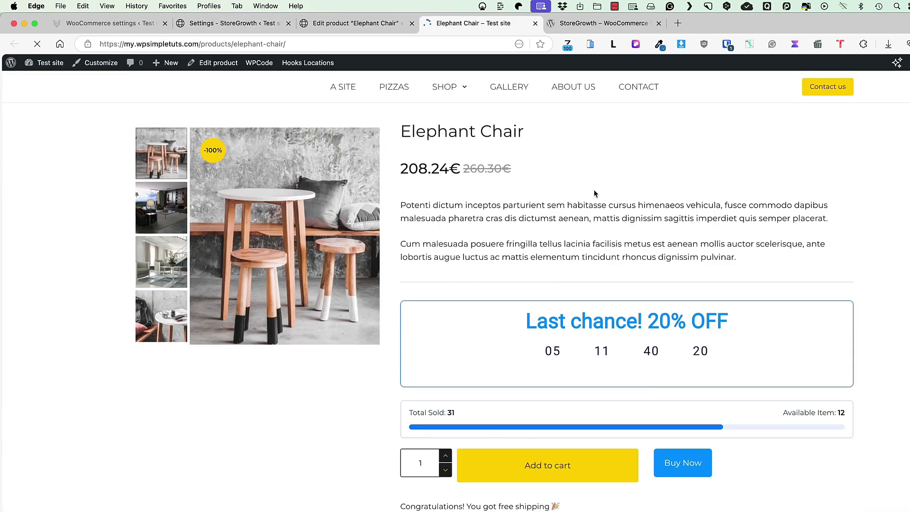
scroll(594, 193, "down", 2)
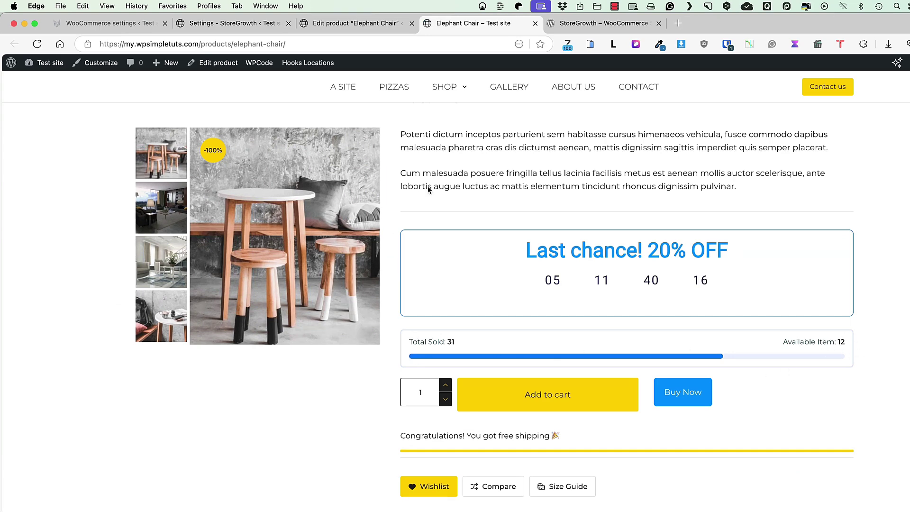
left_click(228, 23)
- Look at the Fly Cart settings, then add an Elephant Chair to the cart
left_click(187, 235)
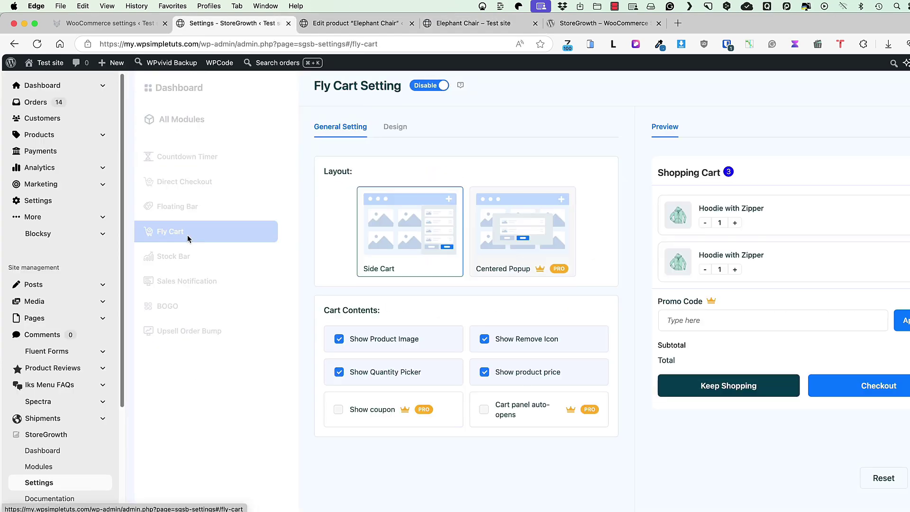
left_click(452, 23)
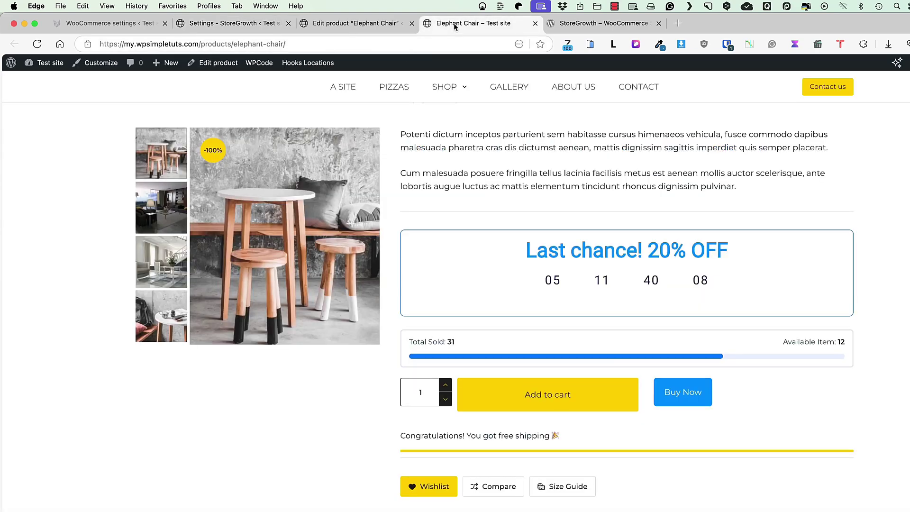
scroll(550, 391, "down", 1)
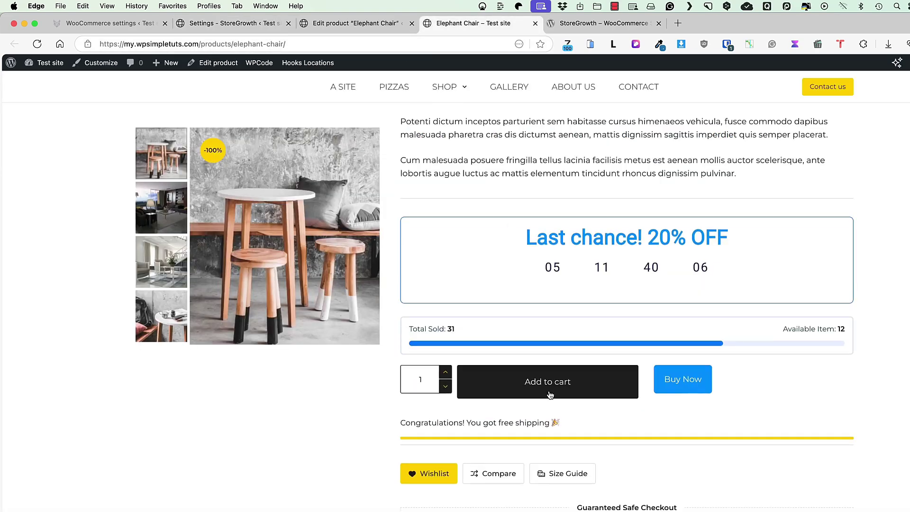
left_click(544, 372)
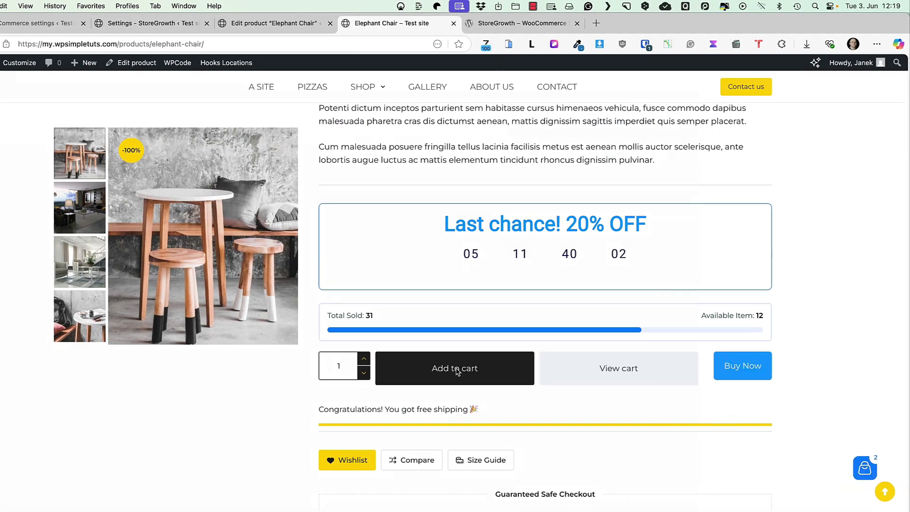
- Raise the Elephant Chair quantity to 3 in the side cart and preview its checkout form
left_click(863, 467)
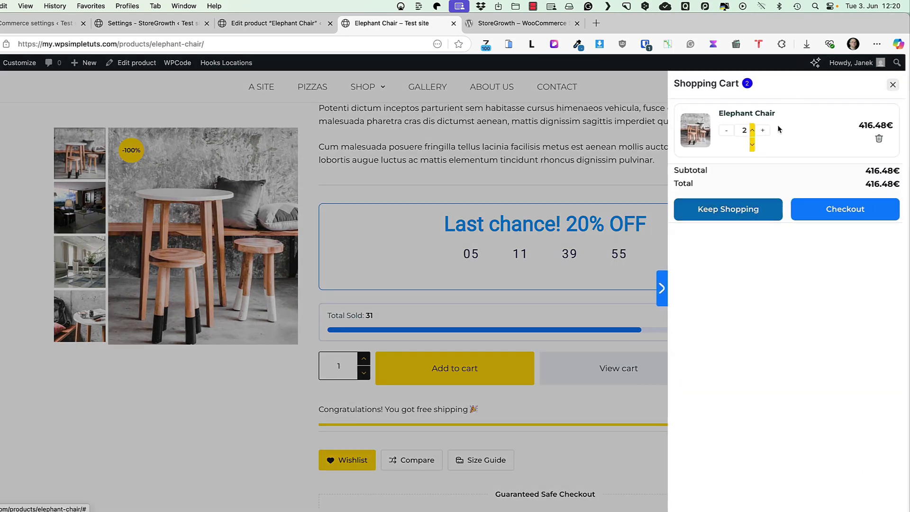
left_click(762, 131)
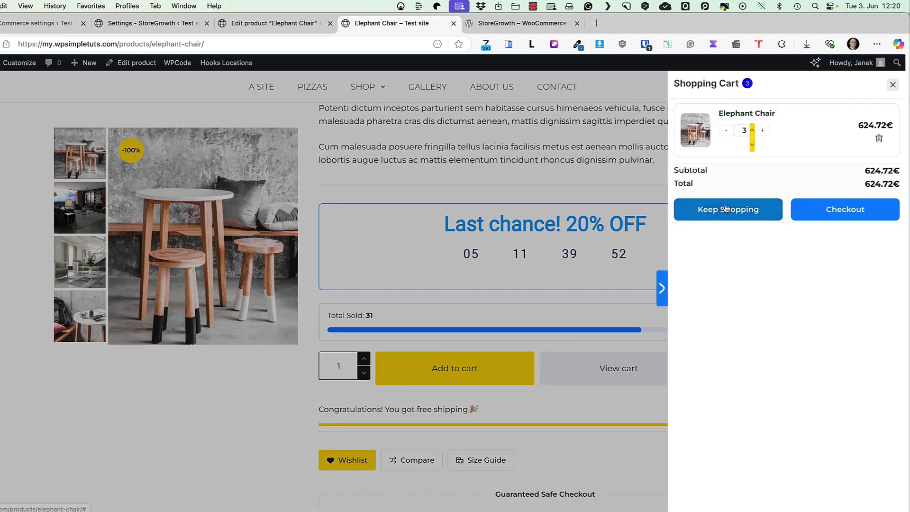
left_click(861, 207)
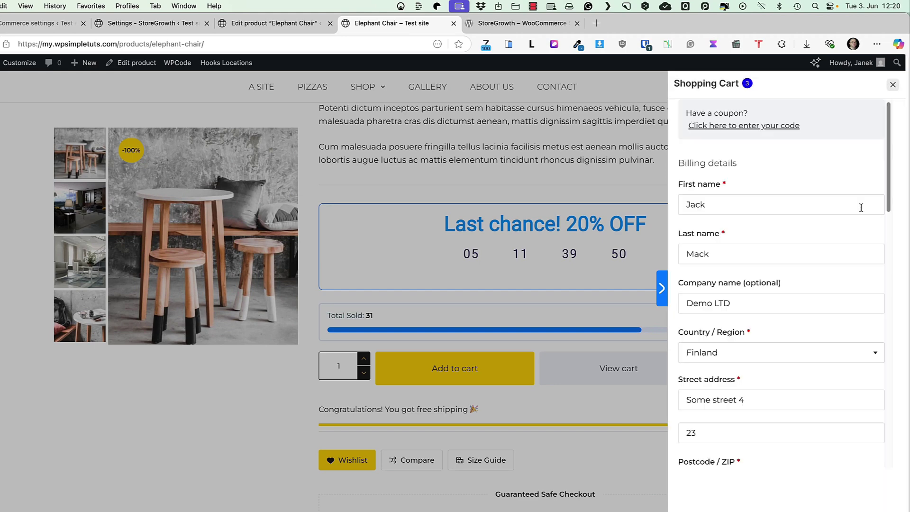
scroll(811, 208, "down", 5)
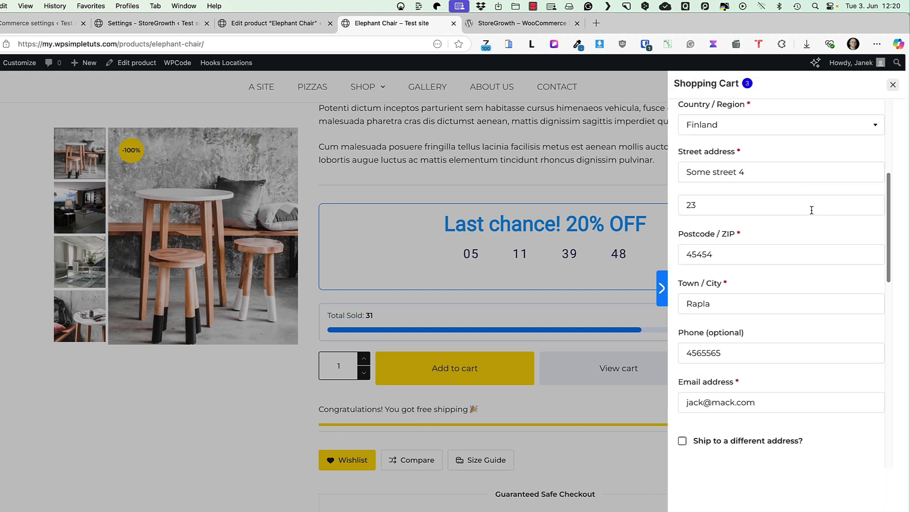
scroll(811, 209, "down", 5)
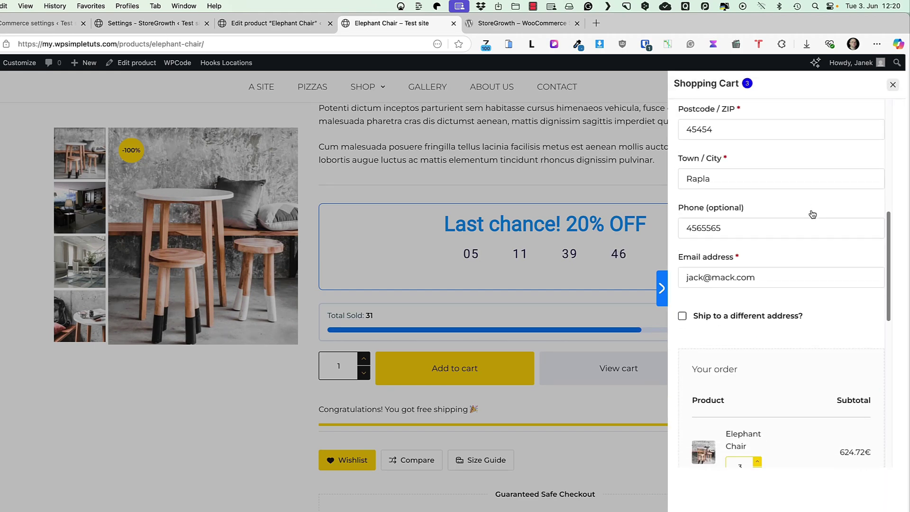
left_click(331, 83)
left_click(270, 22)
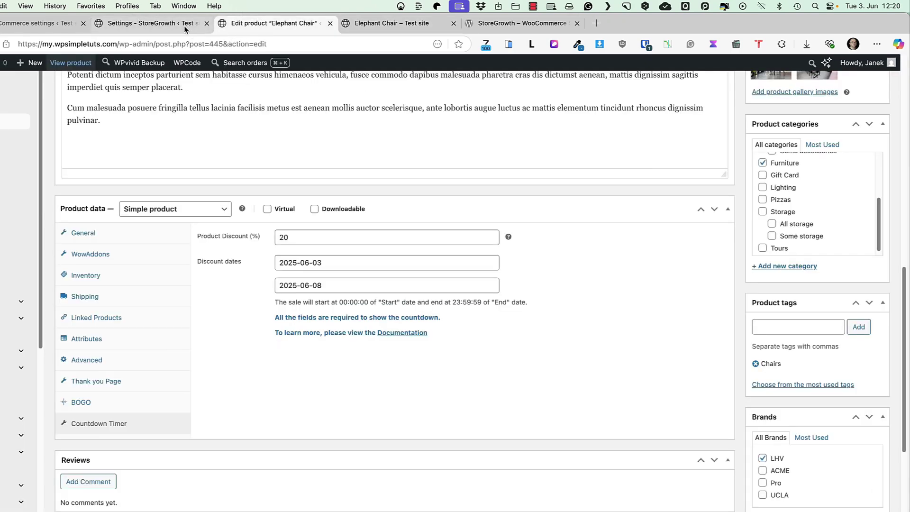
left_click(104, 25)
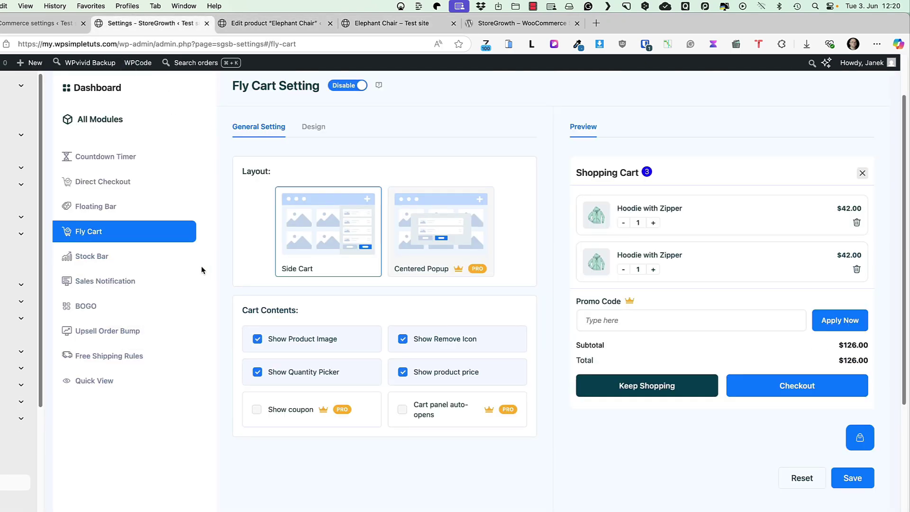
scroll(695, 209, "up", 2)
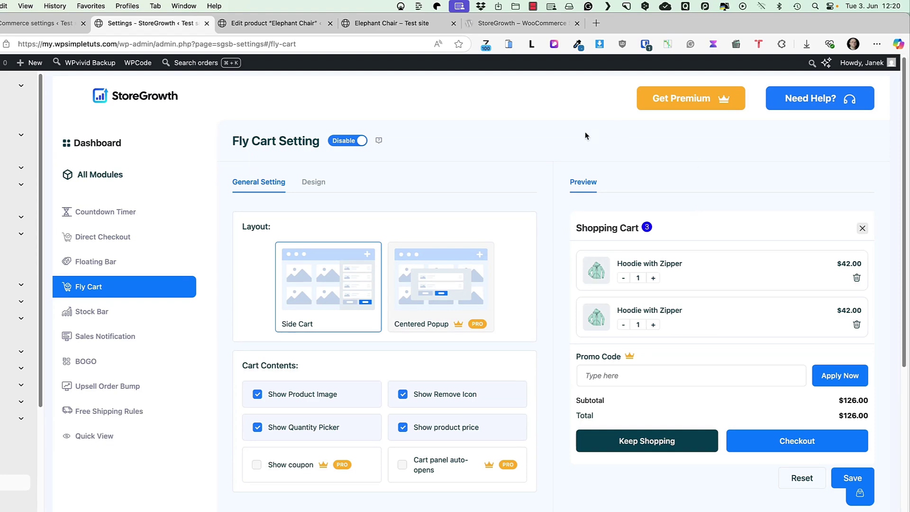
scroll(201, 270, "down", 2)
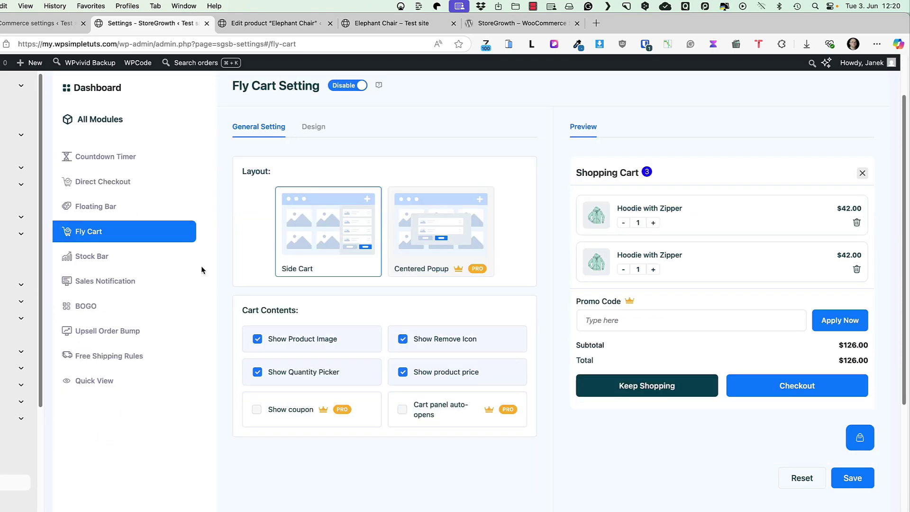
scroll(674, 229, "up", 2)
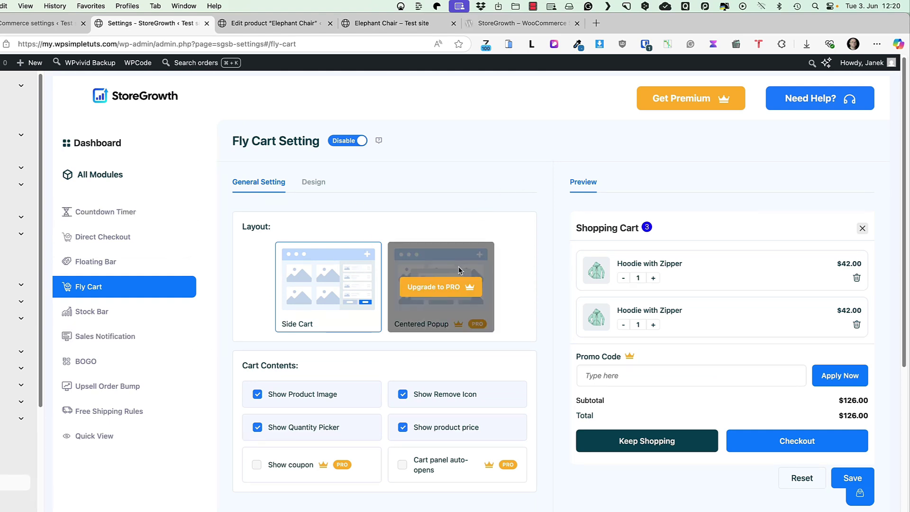
mouse_move(618, 383)
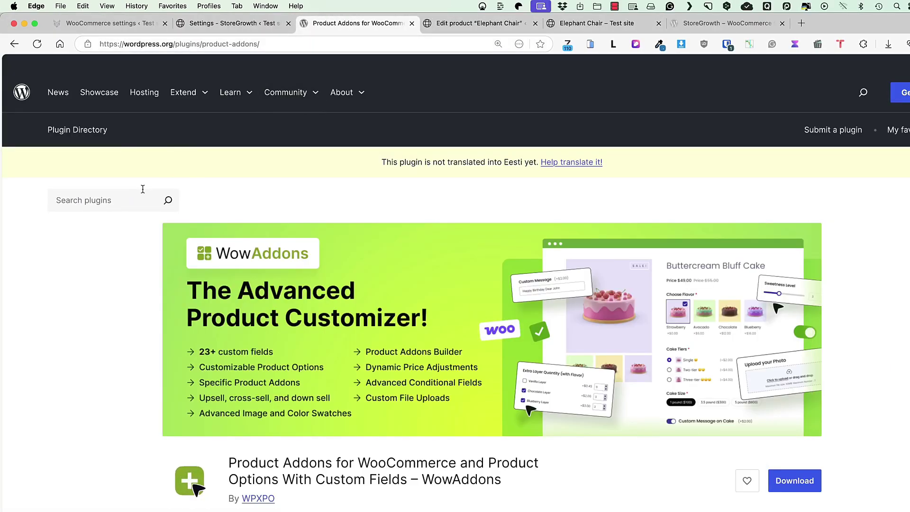
- Scroll the WowAddons plugin page to its Description, showing version 1.0.6 and 100+ installations
scroll(148, 220, "down", 3)
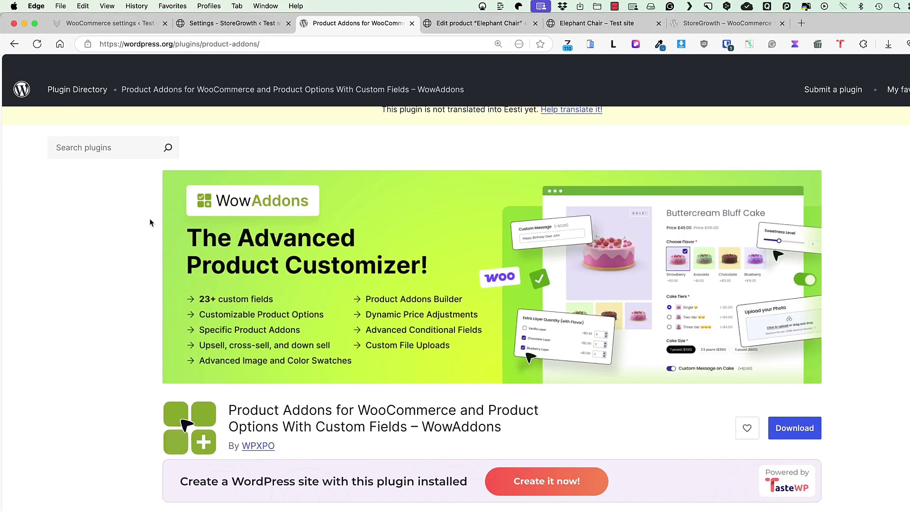
scroll(86, 228, "down", 5)
scroll(87, 228, "down", 1)
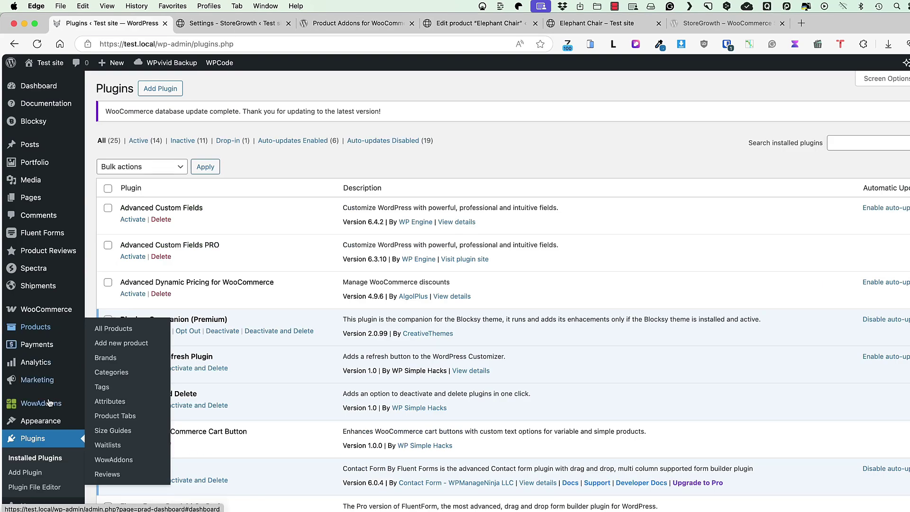
- Open the WowAddons dashboard from the sidebar, then go to its empty Option Lists
scroll(331, 275, "down", 5)
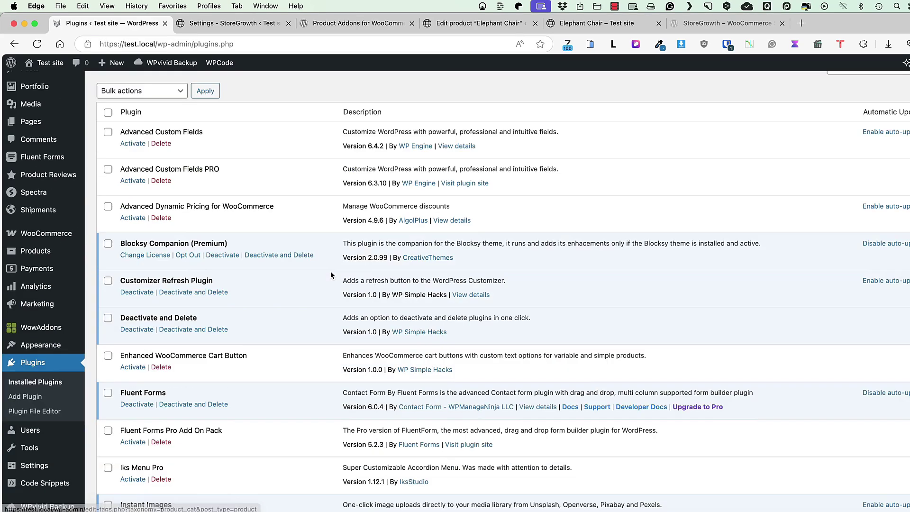
mouse_move(49, 307)
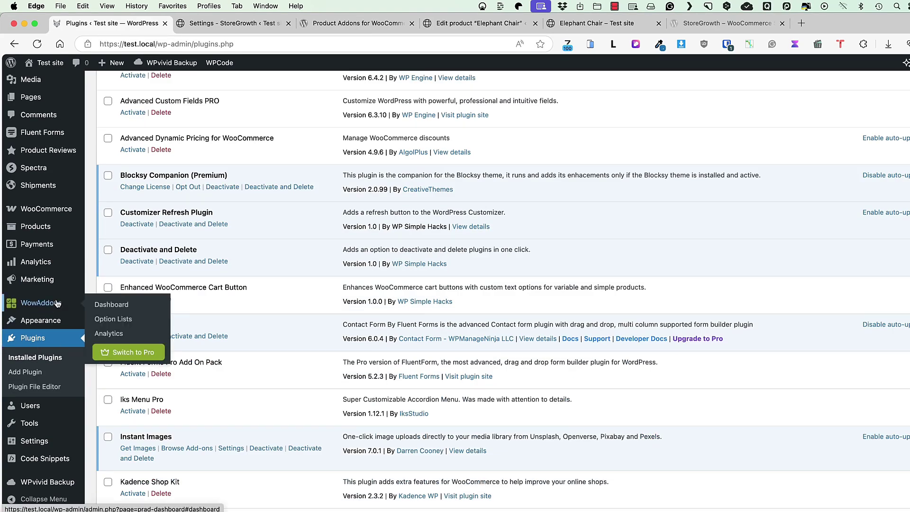
left_click(111, 304)
scroll(498, 250, "down", 1)
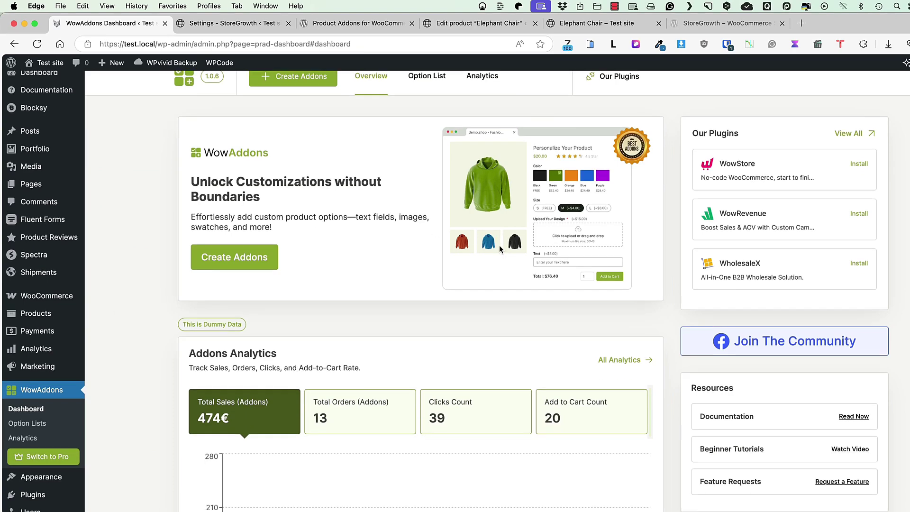
scroll(500, 249, "down", 2)
left_click(27, 327)
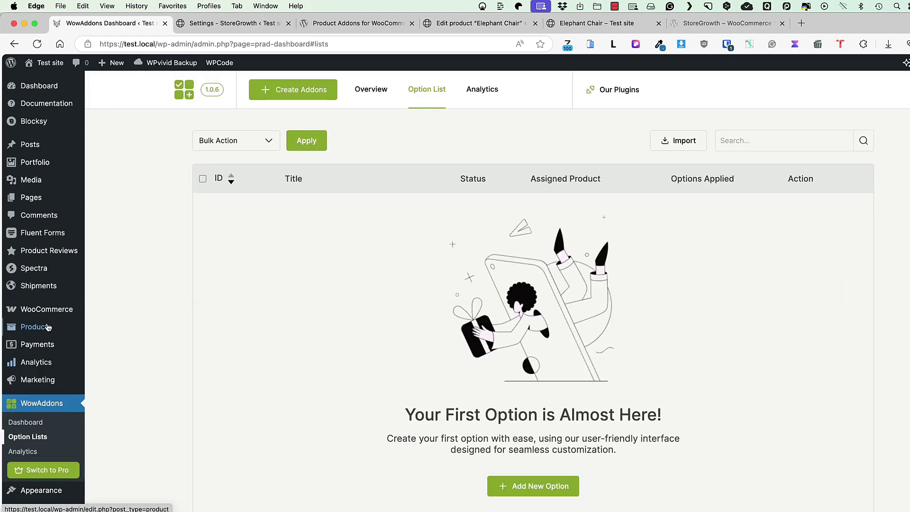
- Create a new WowAddons option and title it 'Demo addon'
left_click(302, 97)
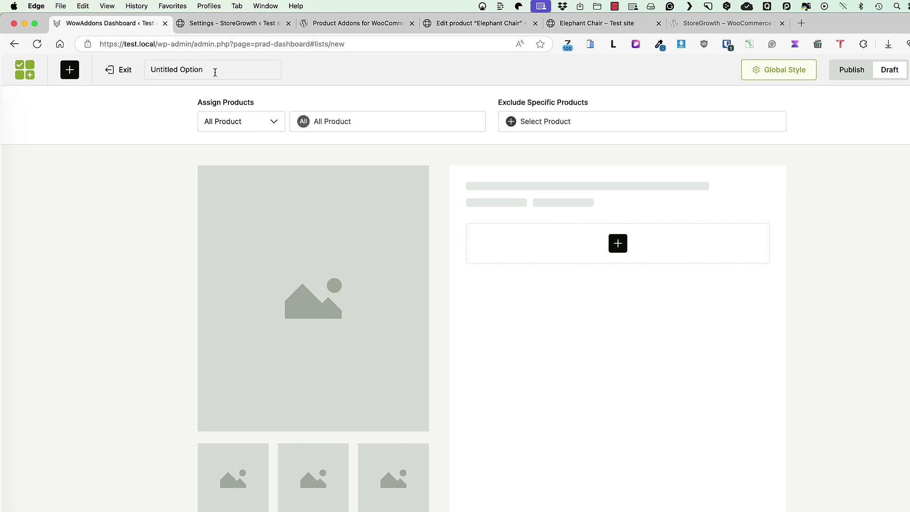
left_click_drag(213, 71, 135, 70)
type("Demo addon")
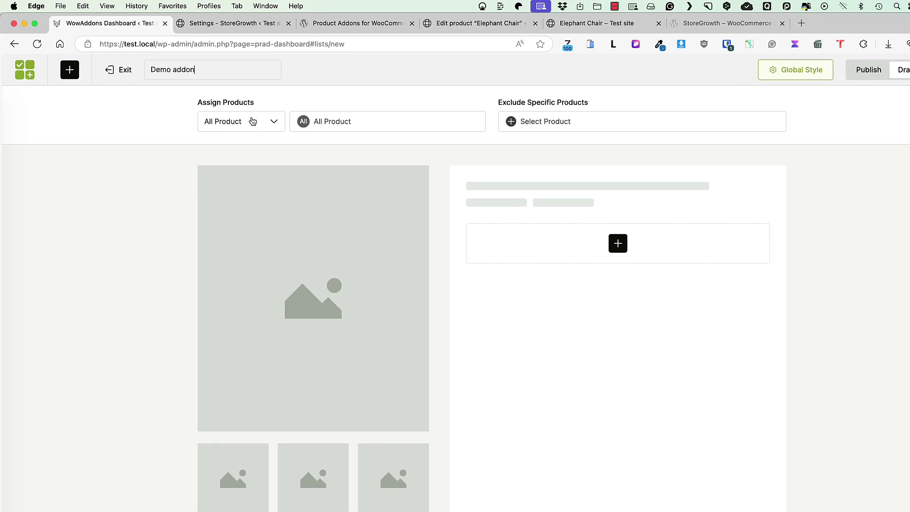
- Assign the option to Specific Category, including only Lighting
left_click(252, 121)
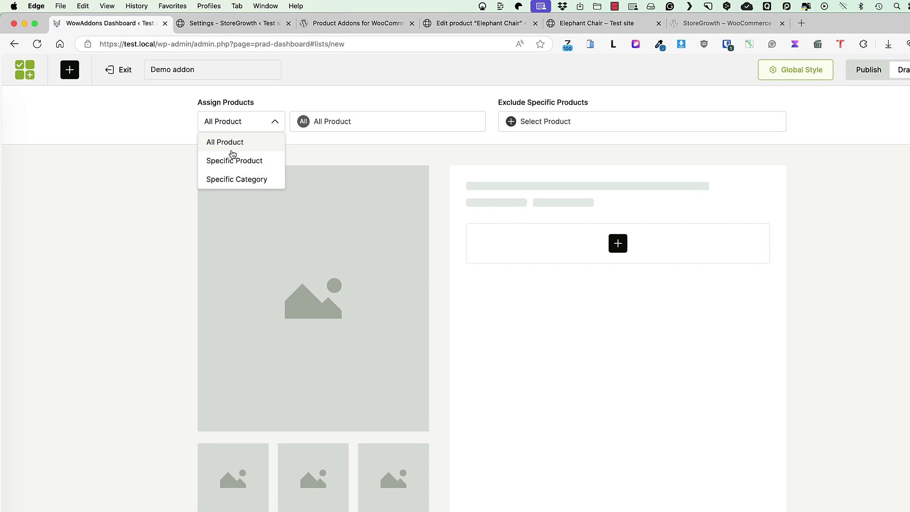
left_click(223, 181)
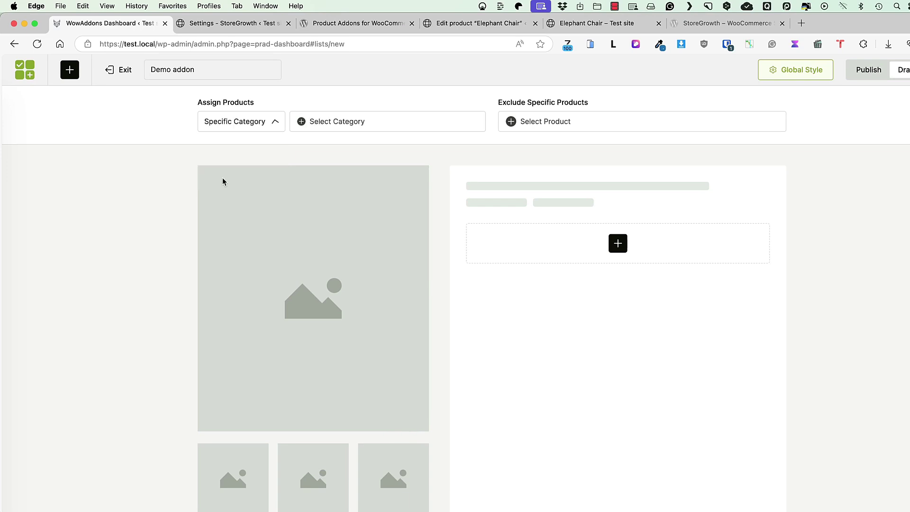
left_click(338, 126)
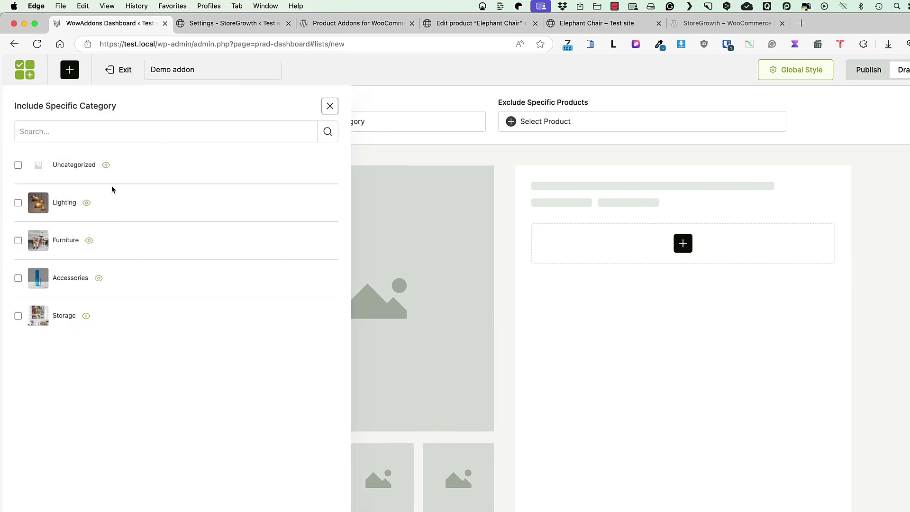
left_click(18, 204)
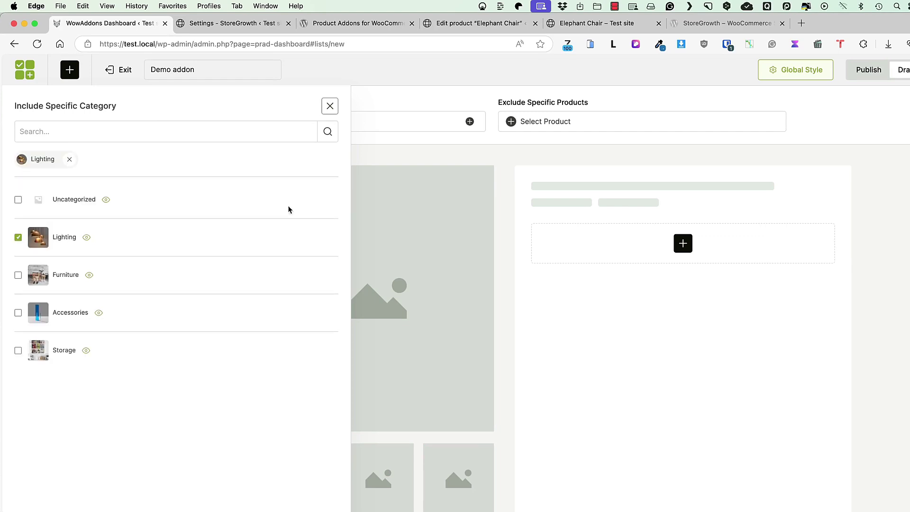
left_click(330, 106)
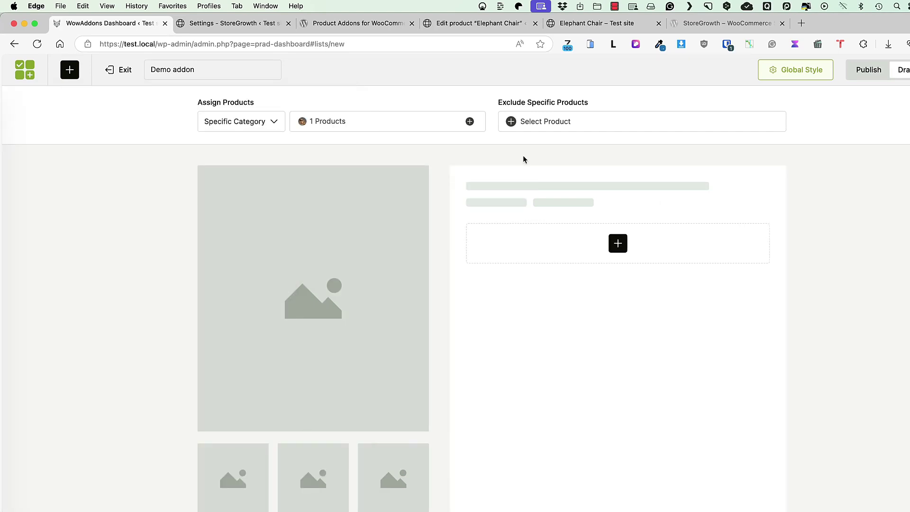
- Add a Radio field to the Demo addon from Browse Elements
left_click(71, 77)
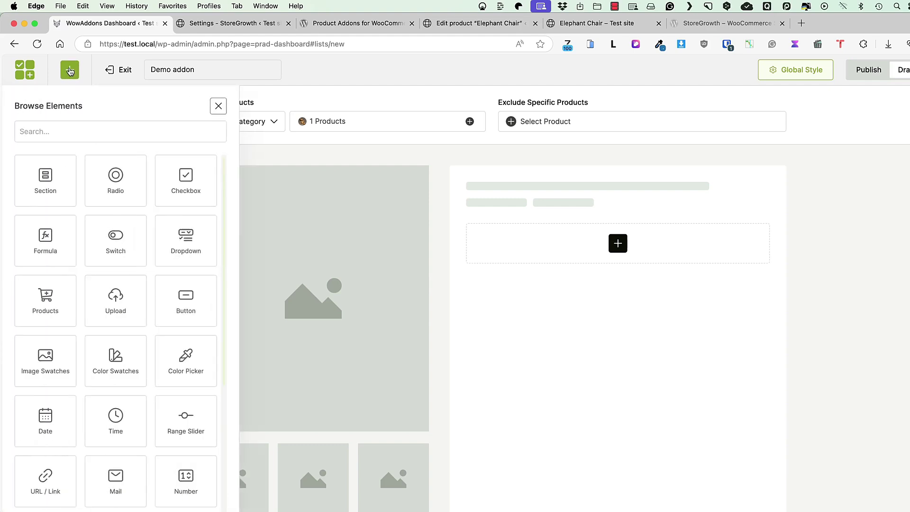
scroll(86, 410, "down", 5)
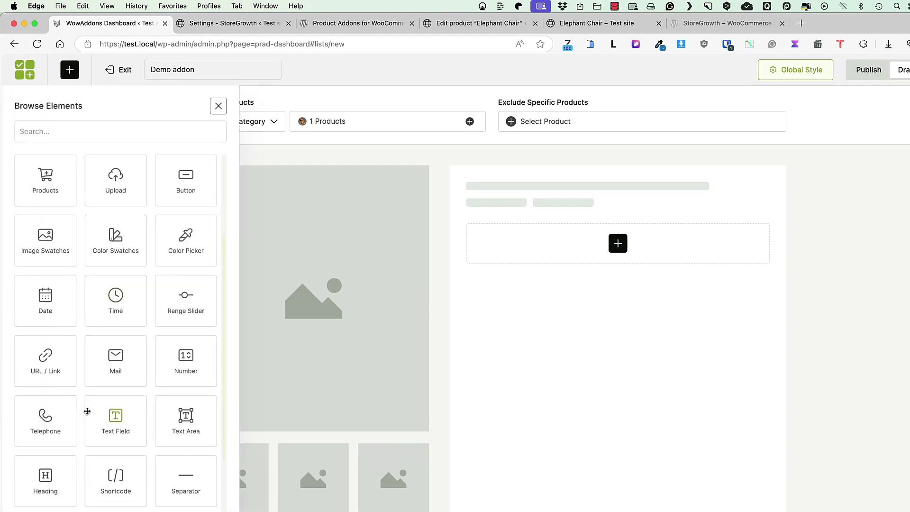
scroll(109, 399, "up", 5)
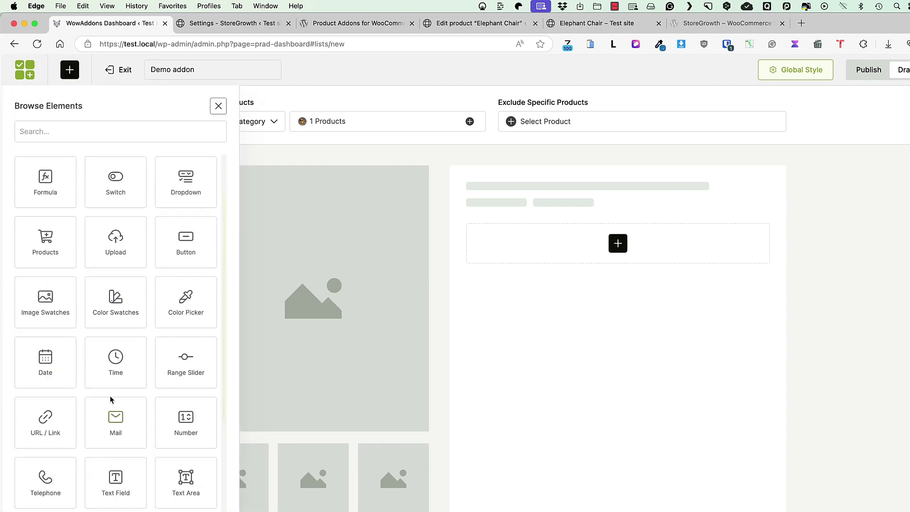
left_click(124, 176)
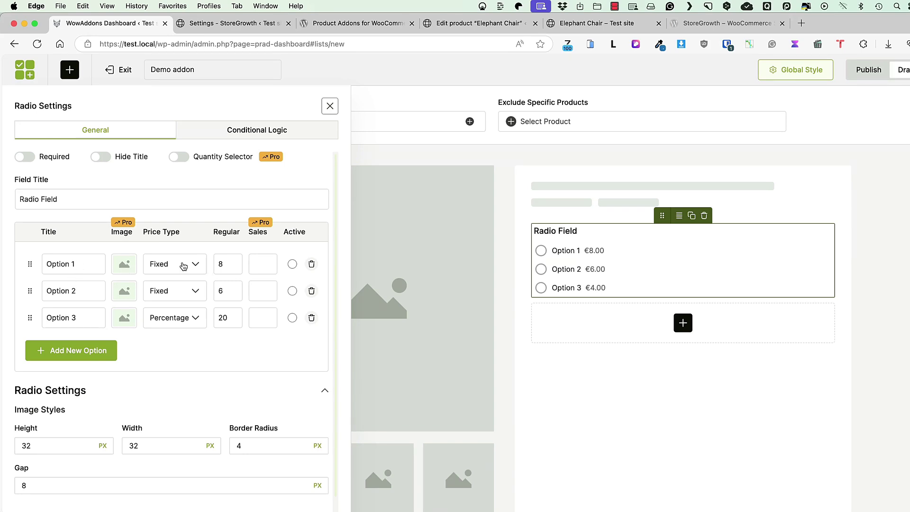
- Set the radio's regular prices to 12 for Option 1 and 34 for Option 2
left_click(265, 264)
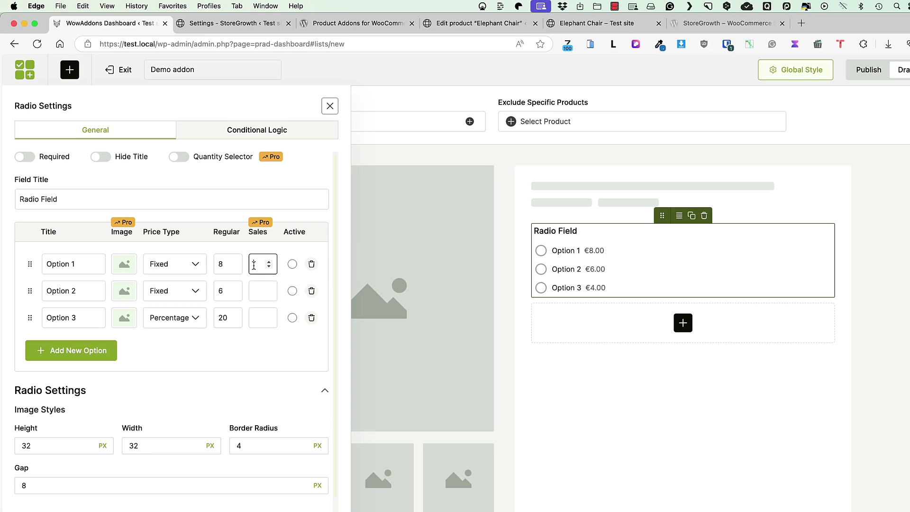
double_click(222, 264)
type("12")
double_click(220, 291)
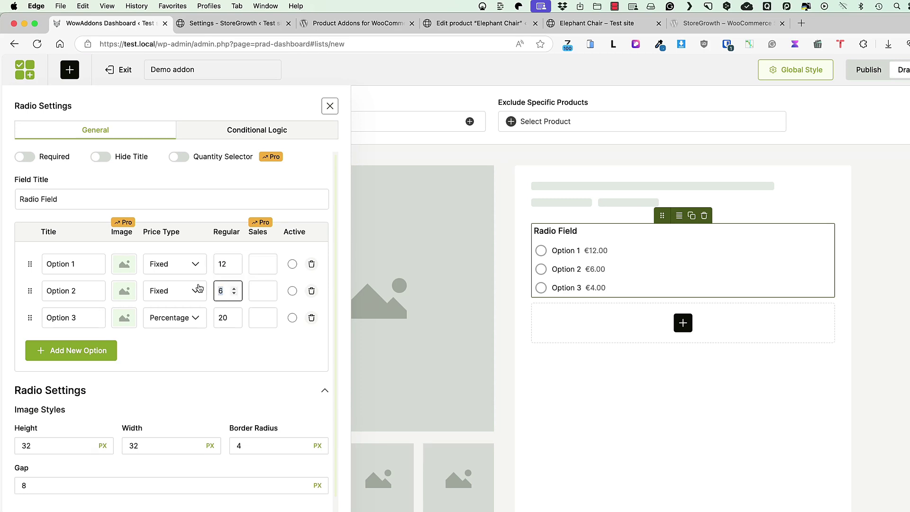
type("34")
scroll(132, 309, "down", 1)
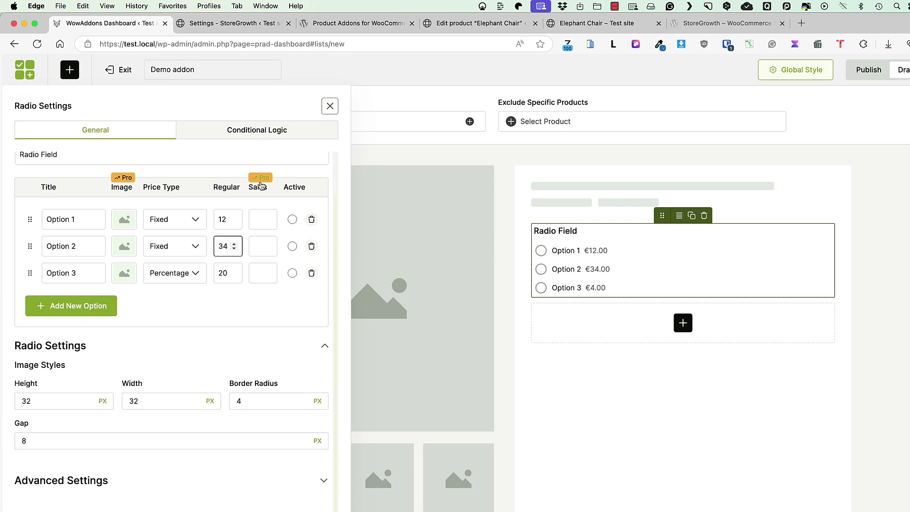
left_click(271, 130)
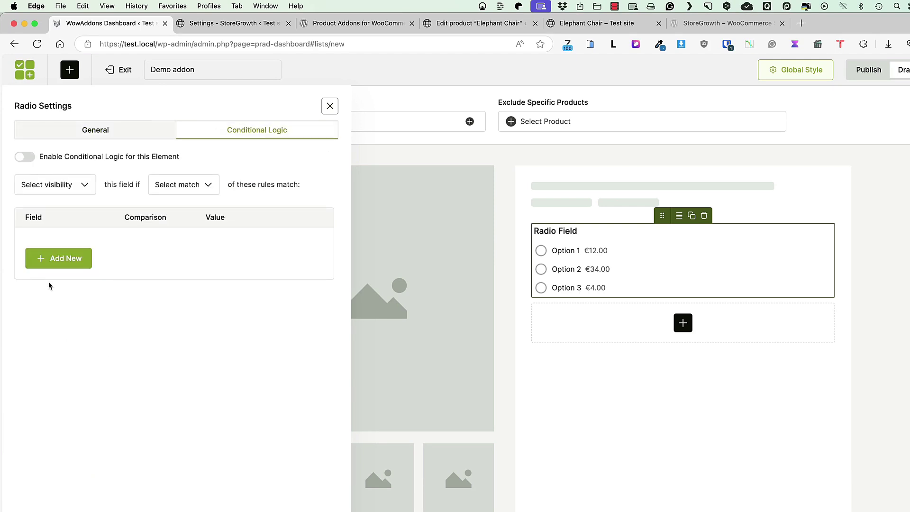
- Add a Switch field above the Radio Field and rename its option to Yes
left_click(76, 77)
left_click_drag(115, 237, 500, 233)
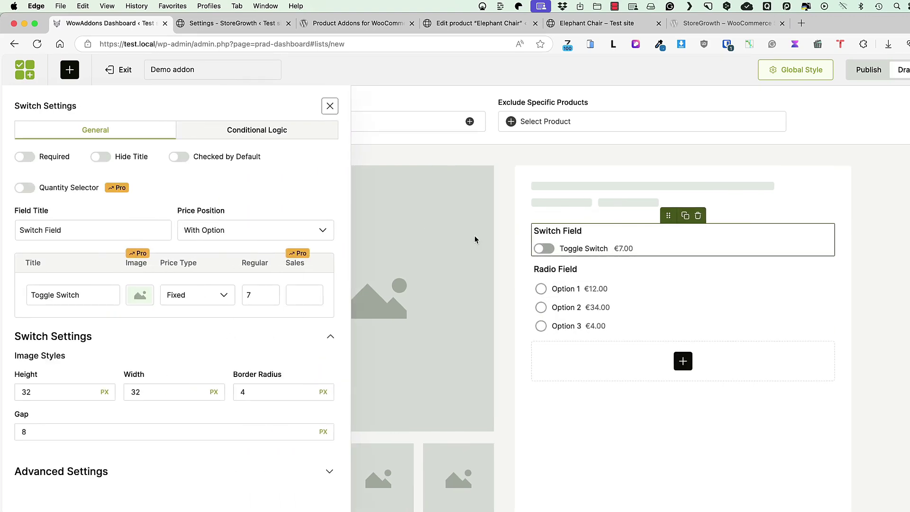
left_click_drag(95, 300, 27, 287)
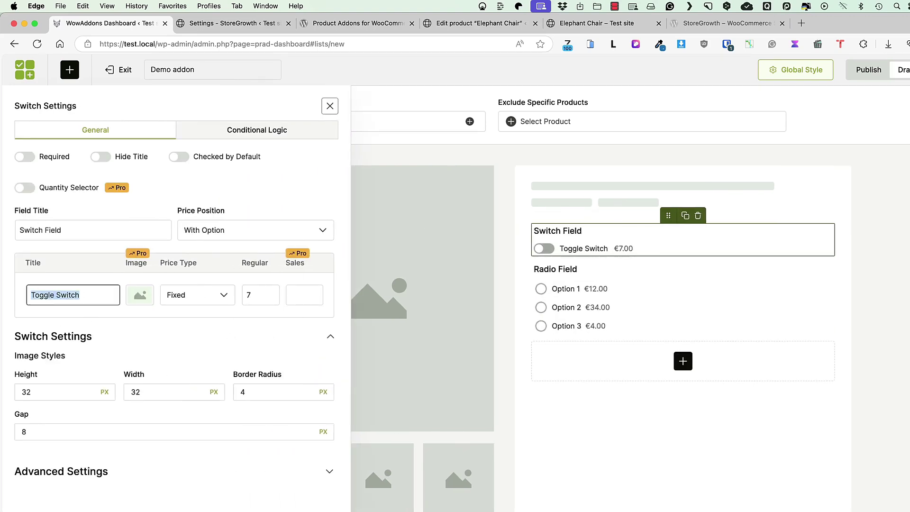
type("Yes")
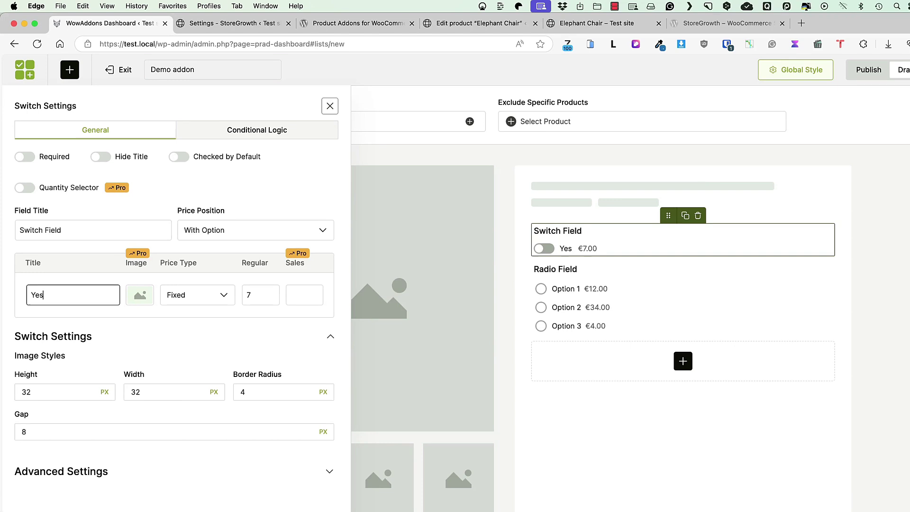
- Give the Yes option a regular price of 80 and hide the switch field's title
left_click(258, 294)
key("BackSpace")
type("8")
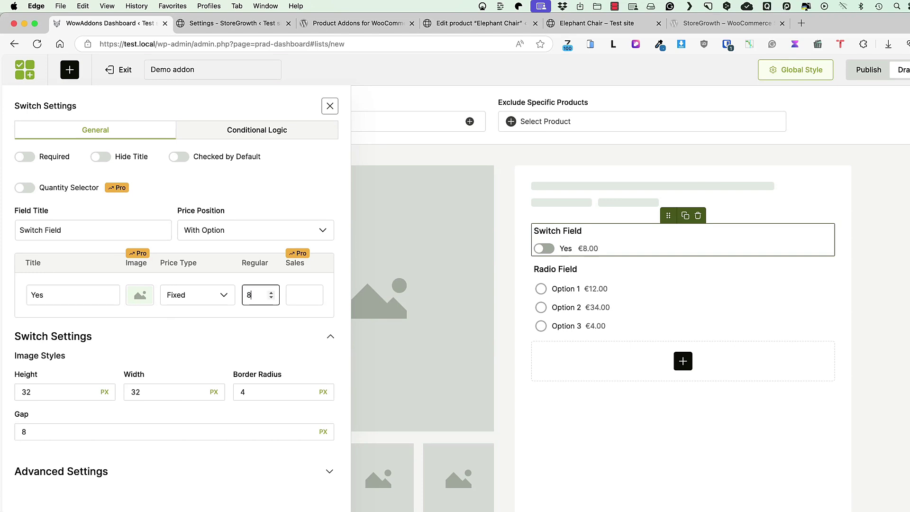
type("0")
left_click(106, 158)
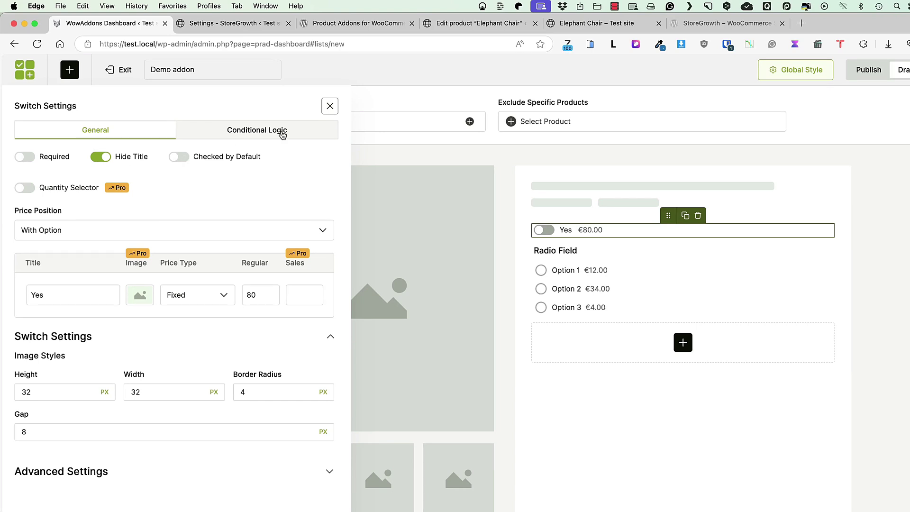
left_click(330, 106)
- Add a Products field below the Radio Field with Blue Umbral as its first product
left_click(61, 74)
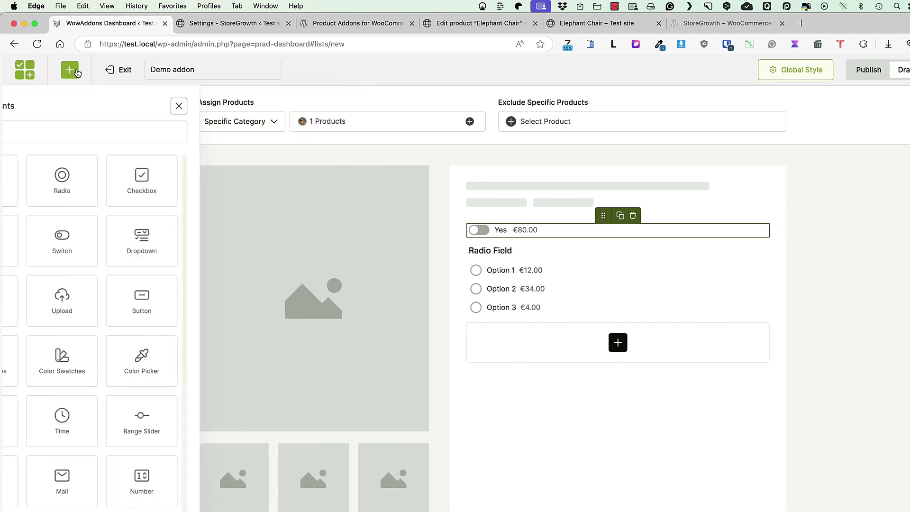
scroll(109, 280, "down", 2)
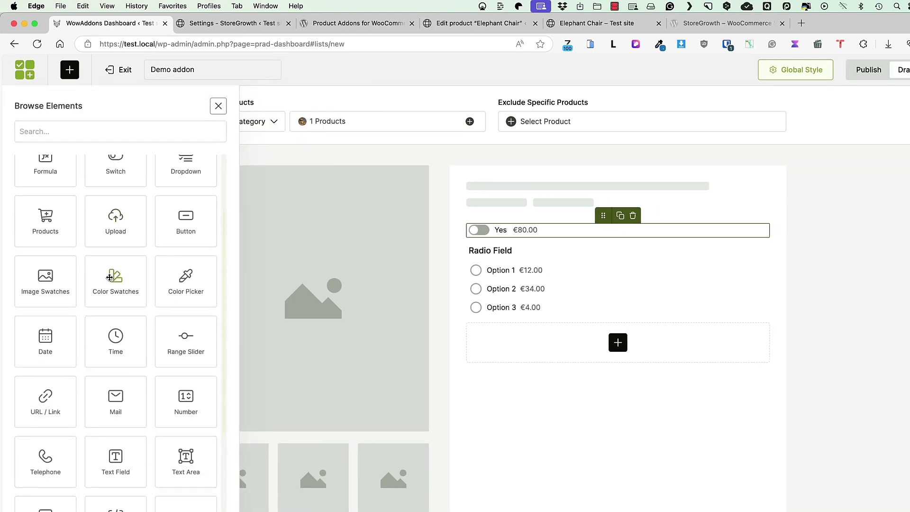
left_click_drag(74, 239, 565, 322)
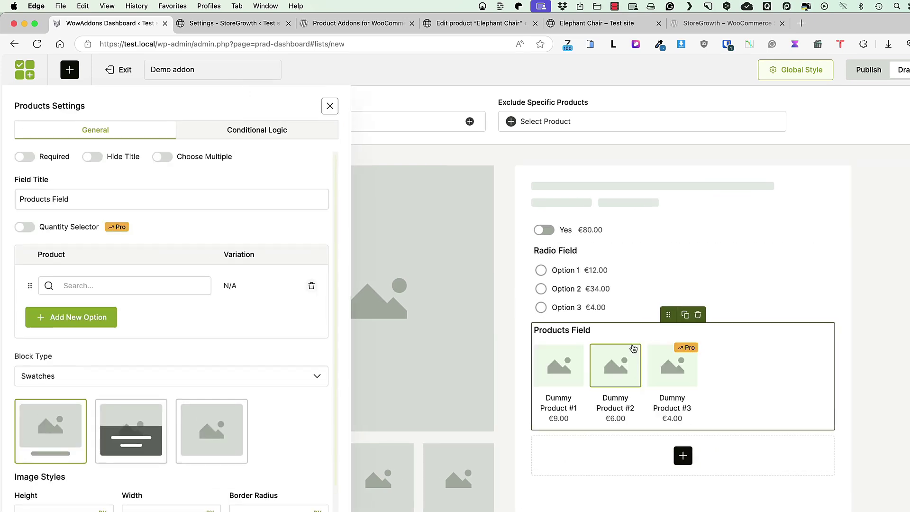
left_click(112, 284)
left_click(75, 308)
- Add Form Ceramics (Dark, Small) and Cora Lamp Wall (Orange) as further product options
left_click(71, 317)
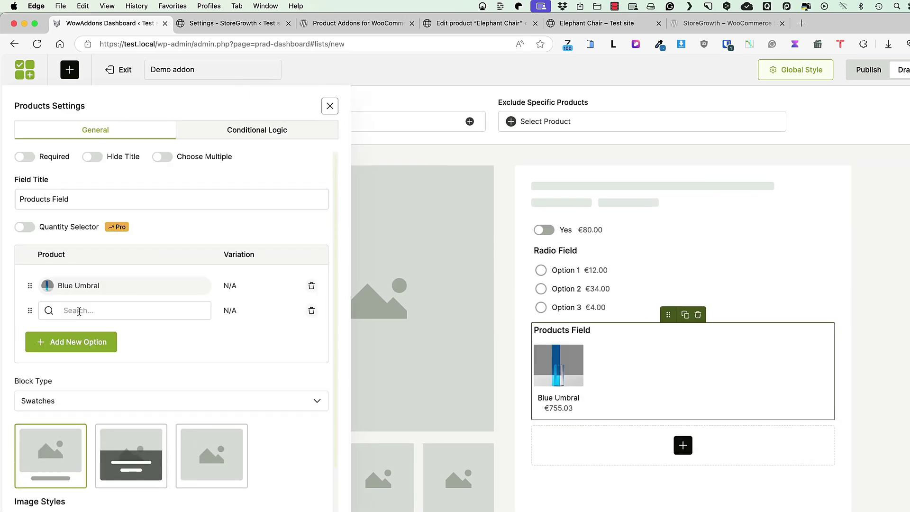
left_click(81, 311)
left_click(85, 392)
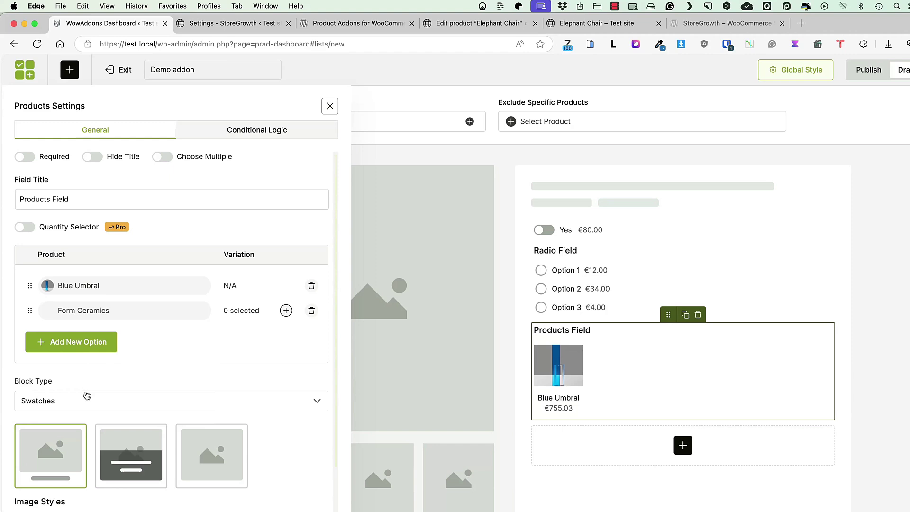
left_click(285, 310)
left_click(251, 326)
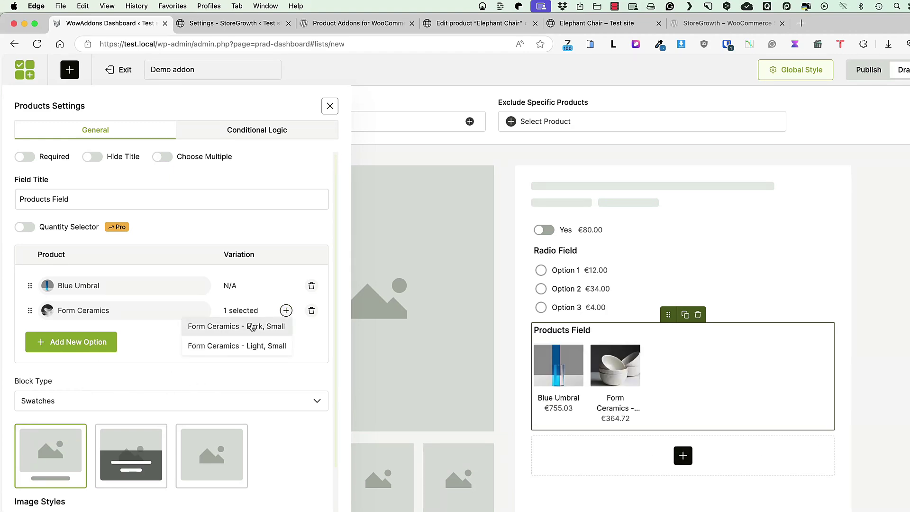
left_click(109, 342)
left_click(286, 335)
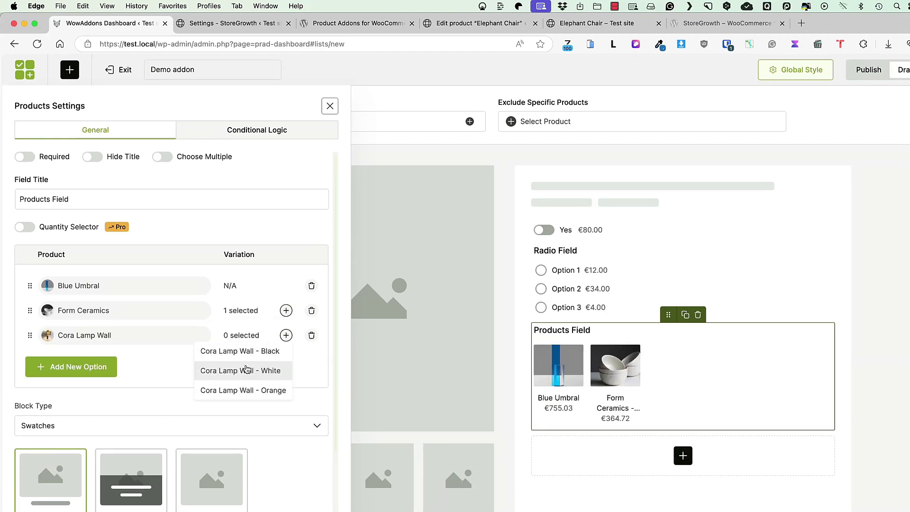
left_click(243, 390)
- Set the product swatch style to show names and prices below the images
scroll(243, 390, "down", 5)
left_click(130, 374)
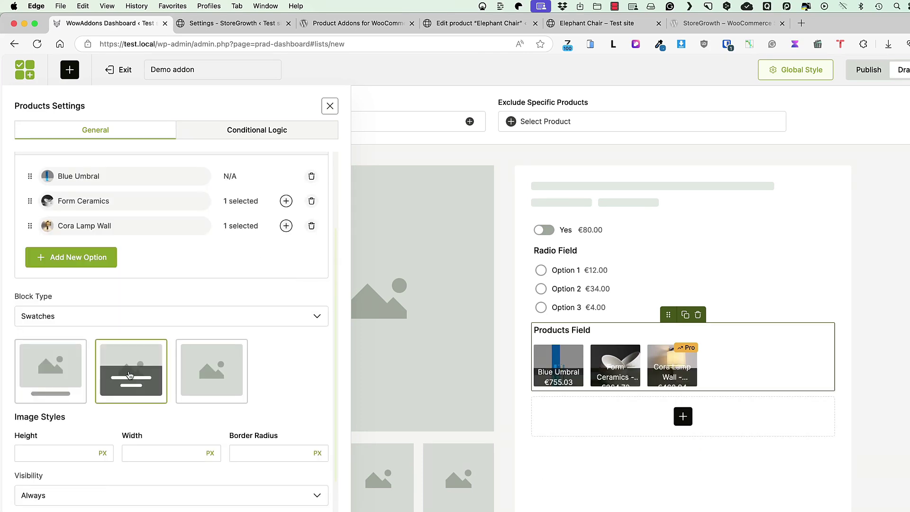
left_click(218, 365)
left_click(132, 373)
left_click(52, 369)
scroll(260, 178, "up", 3)
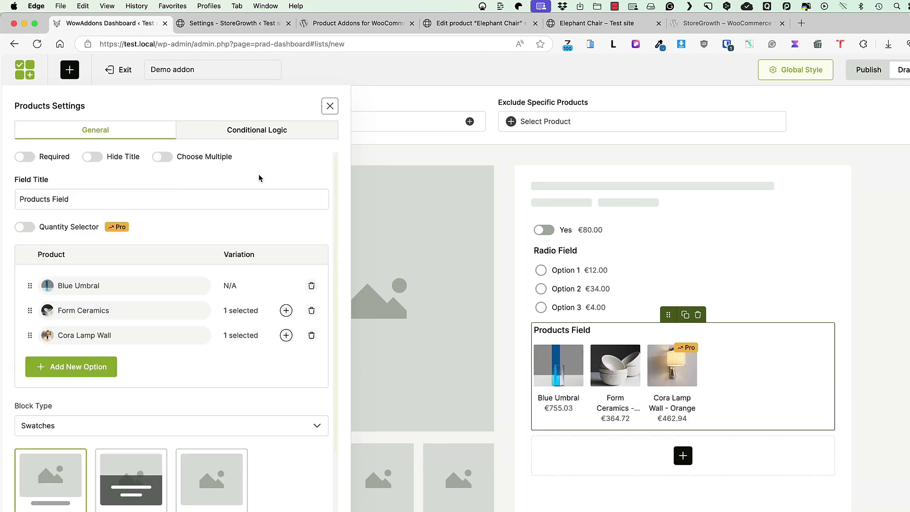
- Review the addon's global text and field styles, then publish the Demo addon
left_click(789, 77)
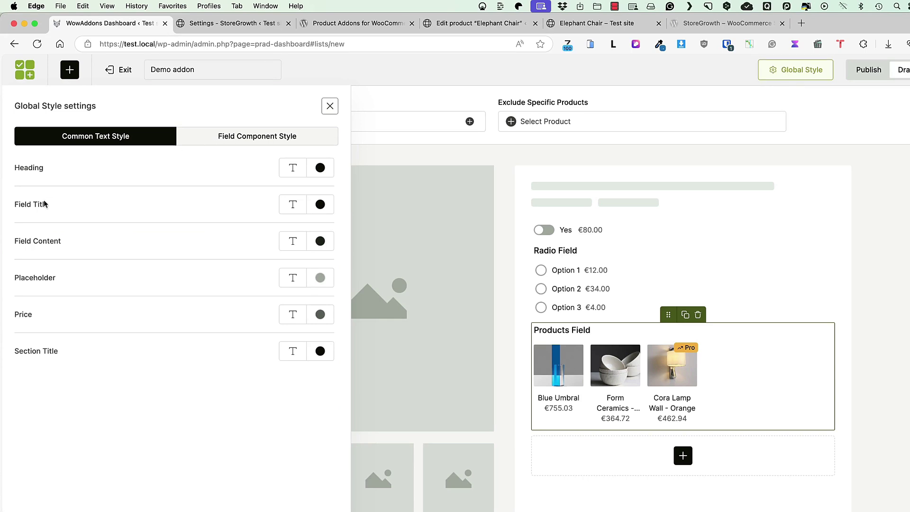
left_click(259, 138)
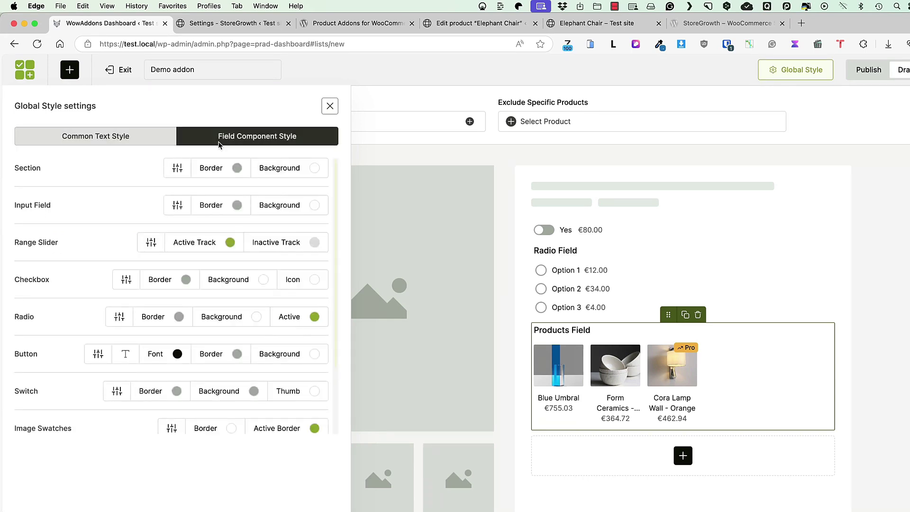
left_click(84, 142)
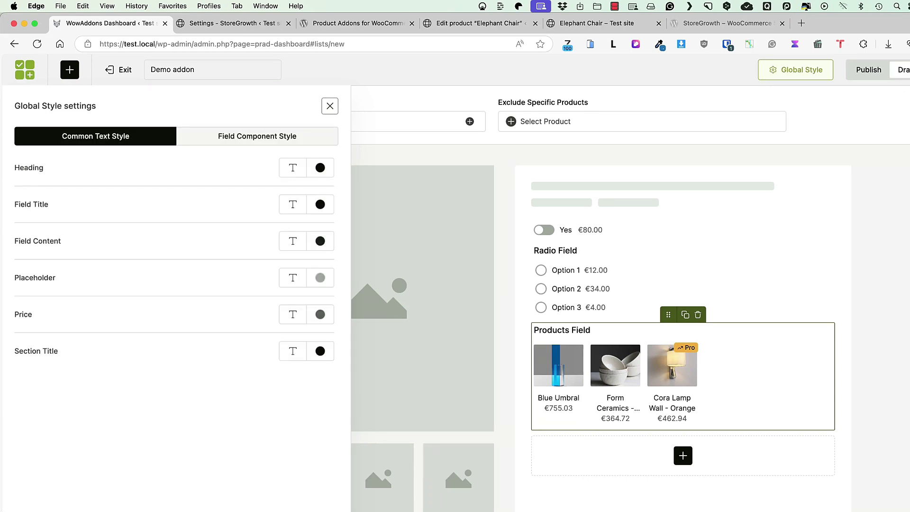
left_click(868, 70)
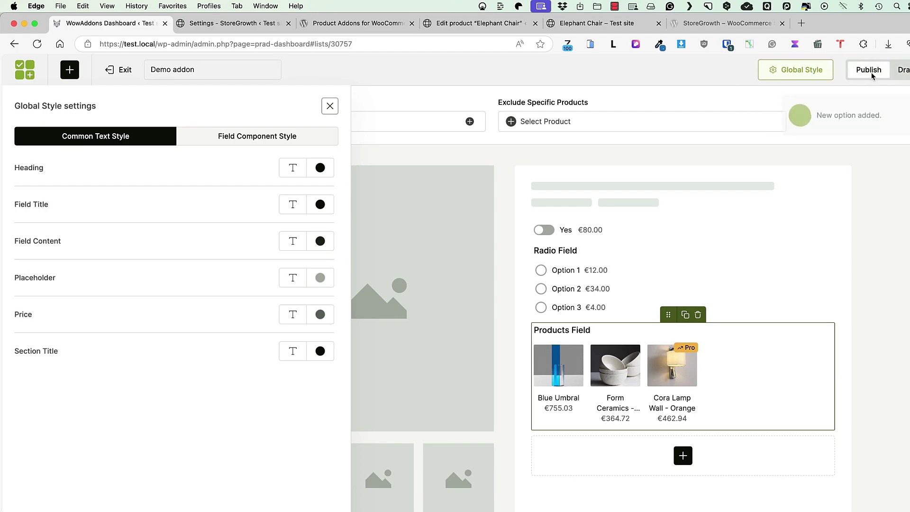
- On the storefront, open Blue Umbral, enable the Yes add-on (80.00€) and choose Option 3
left_click(590, 23)
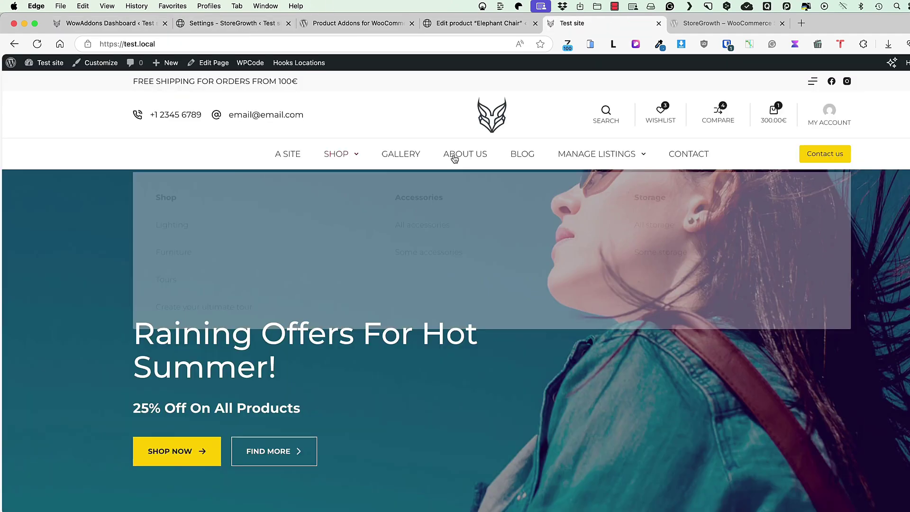
left_click(345, 155)
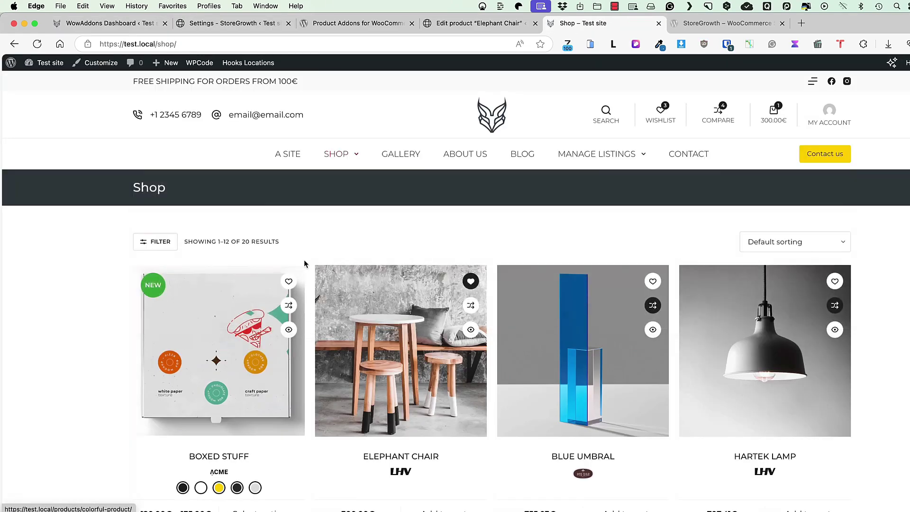
mouse_move(341, 147)
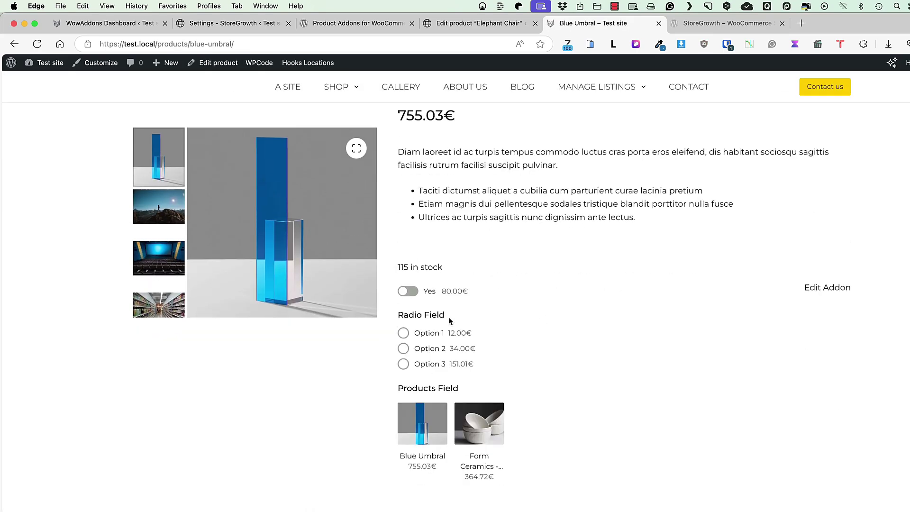
left_click(411, 292)
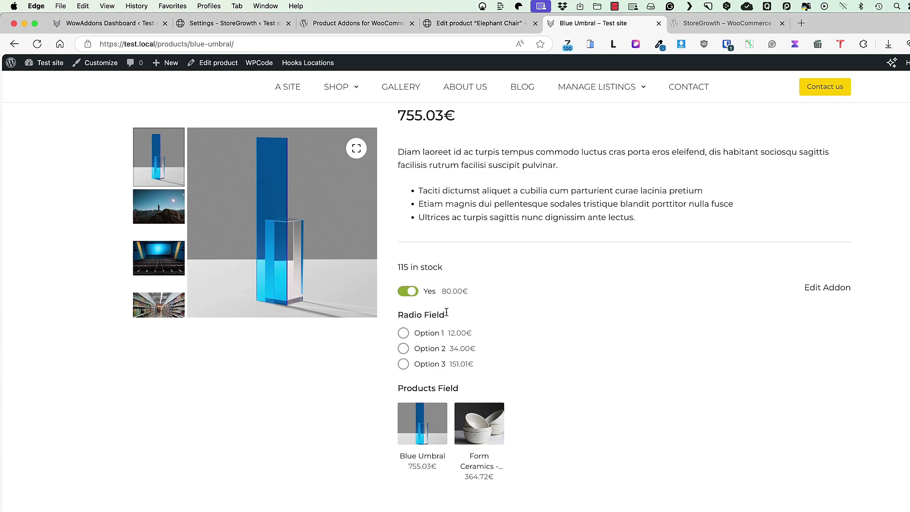
left_click(404, 348)
left_click(403, 363)
- Tick Form Ceramics as an extra product and add Blue Umbral to the cart
scroll(427, 331, "down", 5)
left_click(480, 209)
scroll(503, 233, "down", 2)
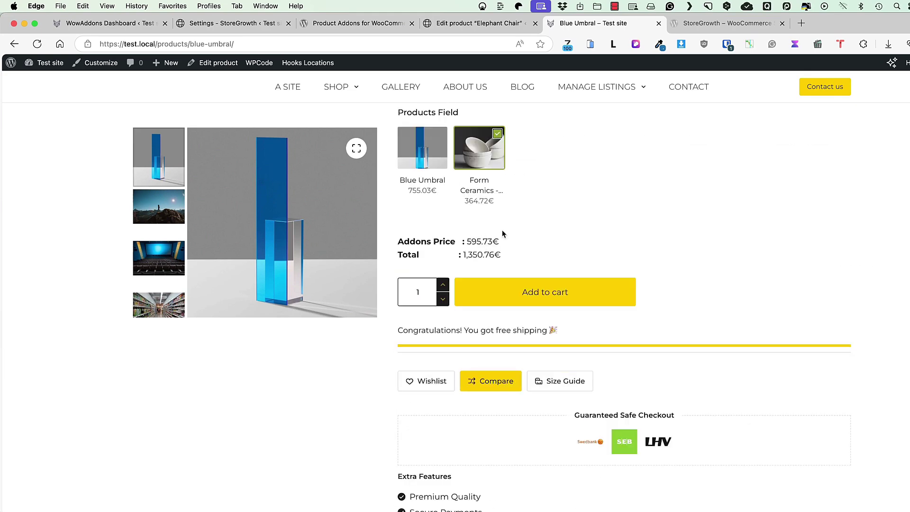
left_click(531, 291)
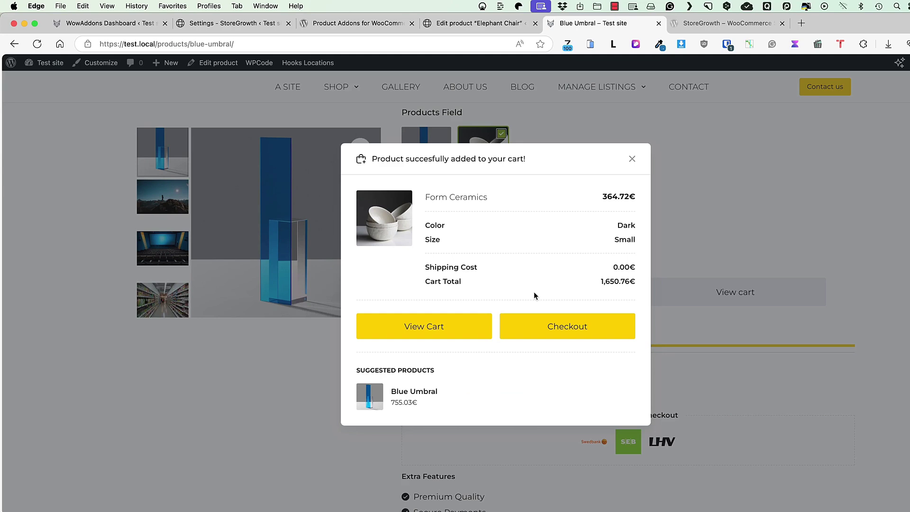
- View the cart and proceed to checkout, showing the 1,650.76€ subtotal
left_click(434, 325)
scroll(318, 297, "down", 3)
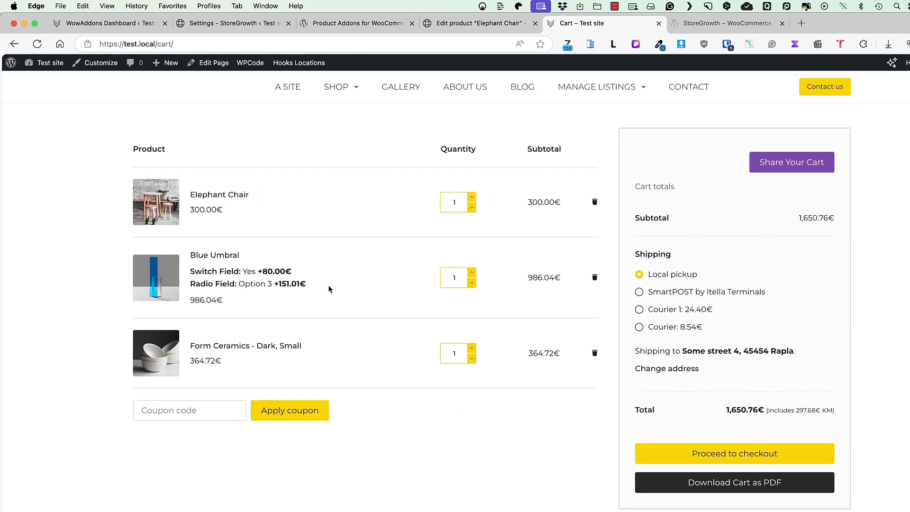
left_click_drag(328, 288, 188, 272)
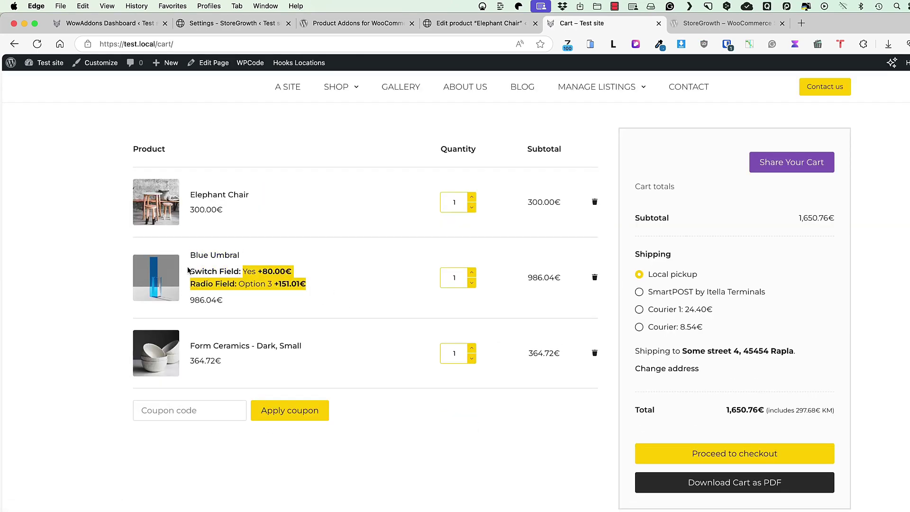
left_click(729, 454)
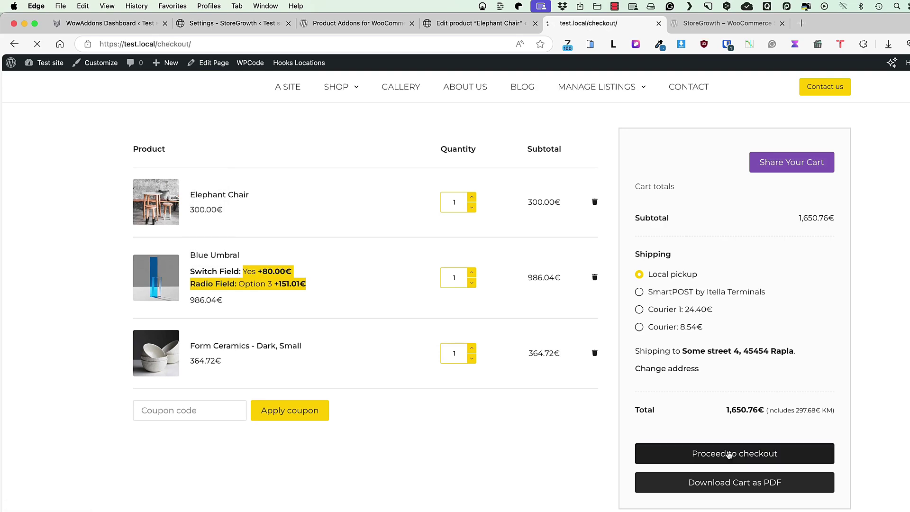
scroll(365, 317, "down", 4)
scroll(369, 318, "down", 1)
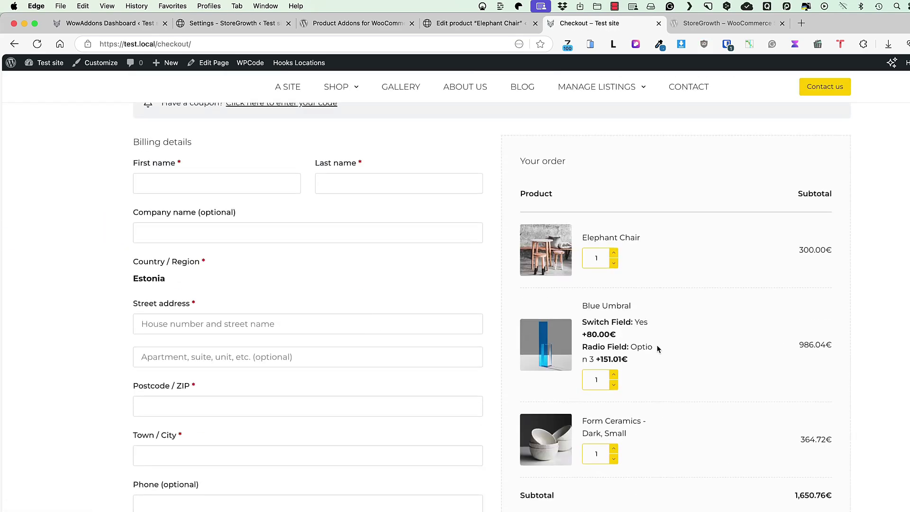
scroll(673, 294, "up", 5)
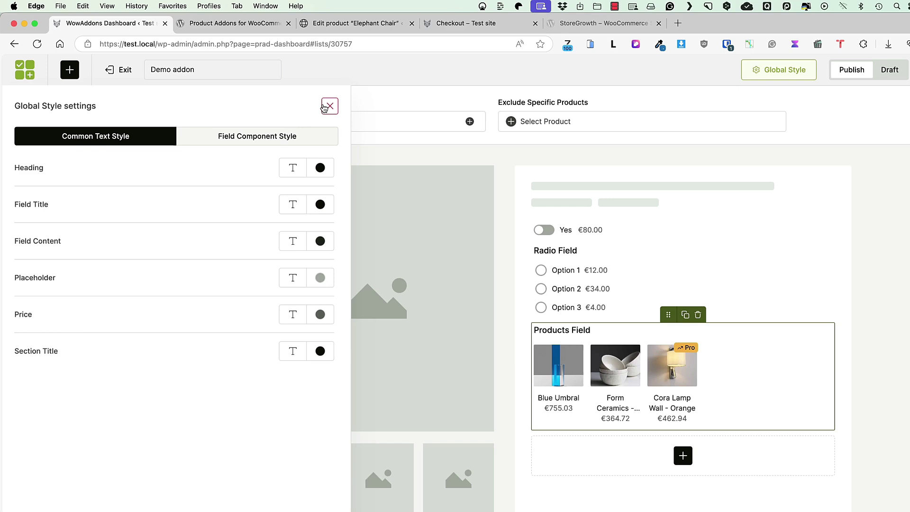
left_click(327, 106)
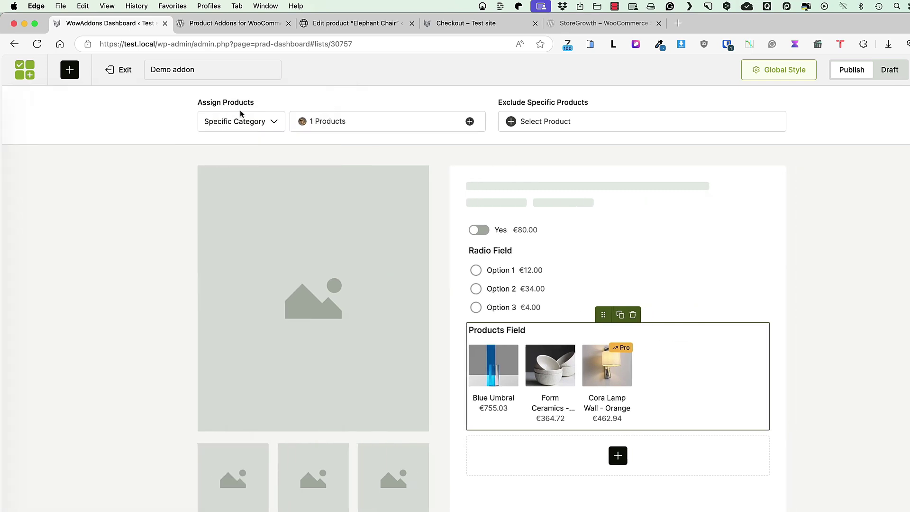
scroll(163, 269, "down", 2)
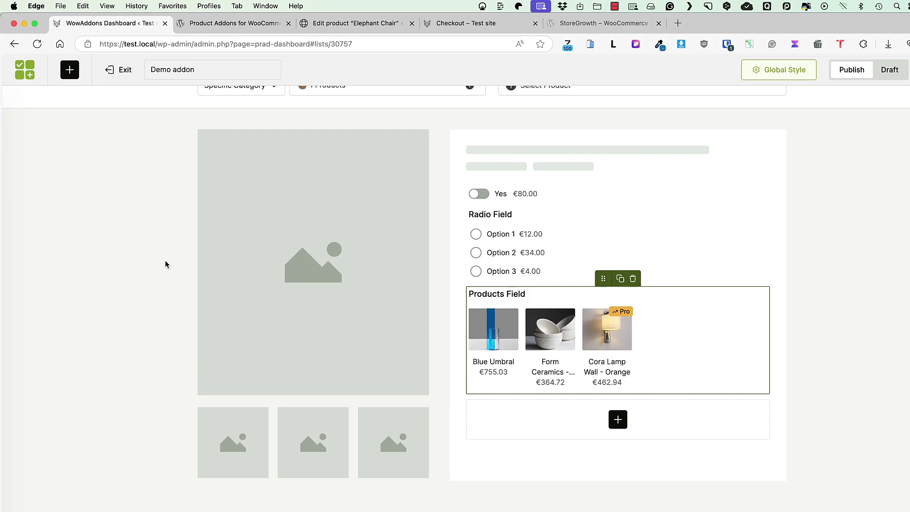
scroll(284, 322, "up", 2)
- Show the WowAddons plugin directory page, scrolled up to its banner
left_click(232, 22)
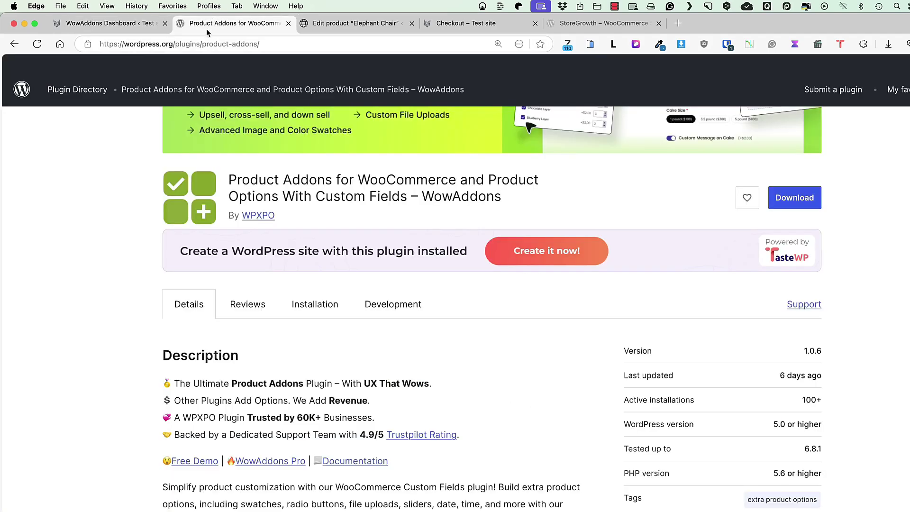
scroll(108, 271, "up", 5)
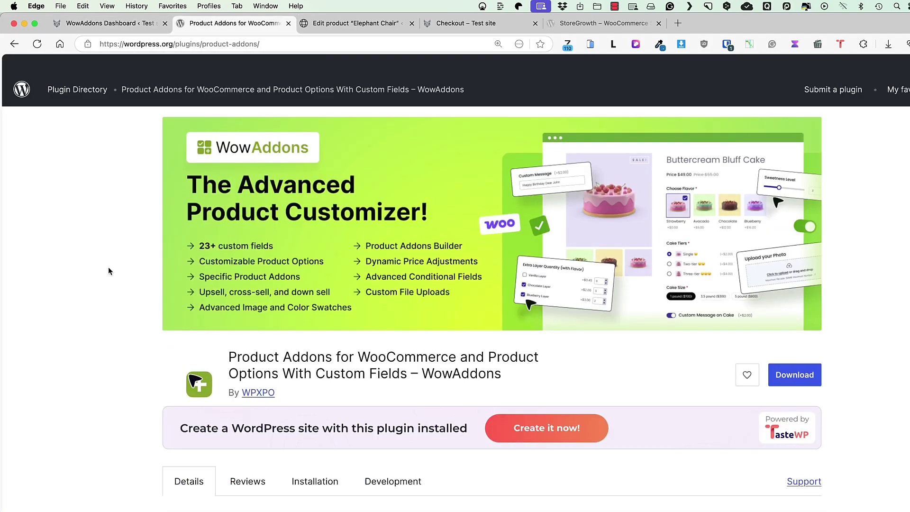